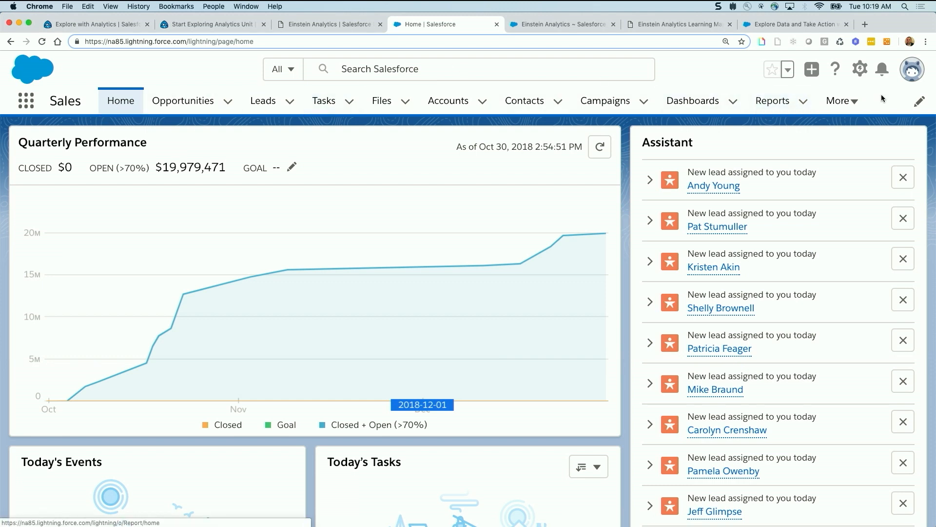
- Move Analytics between Files and Accounts in the Sales app navigation, save the order, and open the Analytics page
left_click(918, 103)
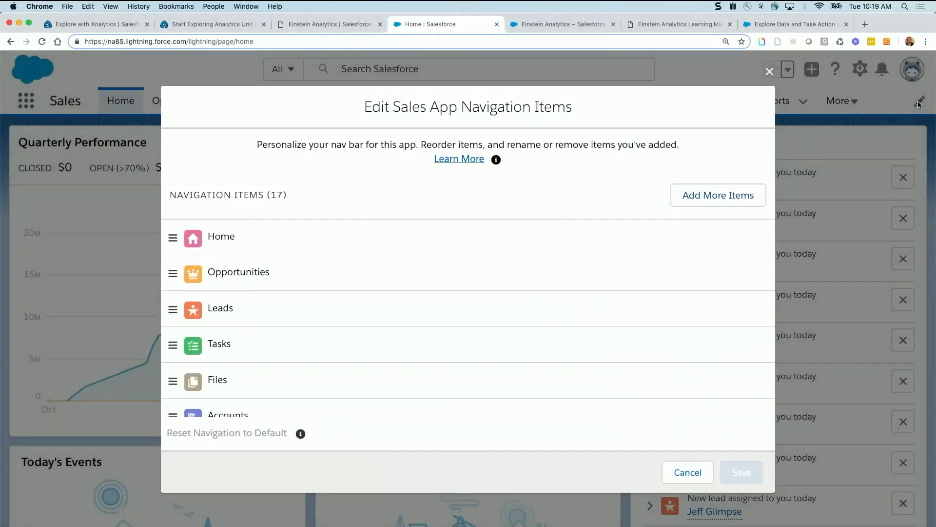
scroll(393, 287, "down", 5)
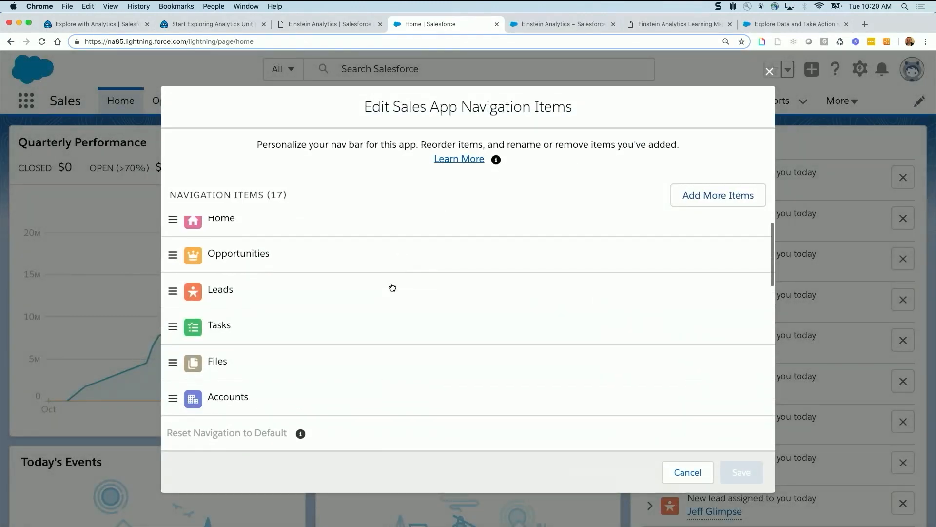
scroll(392, 286, "down", 8)
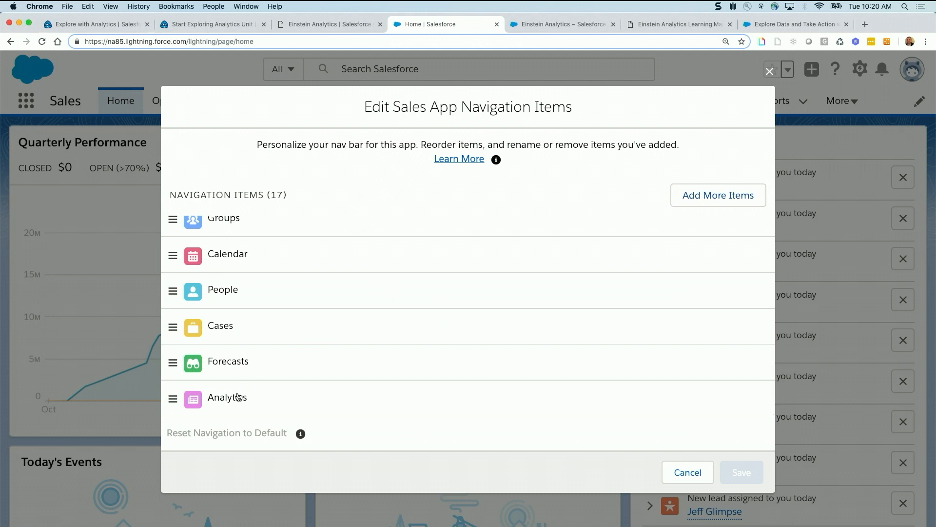
left_click_drag(237, 398, 248, 328)
left_click_drag(241, 385, 244, 276)
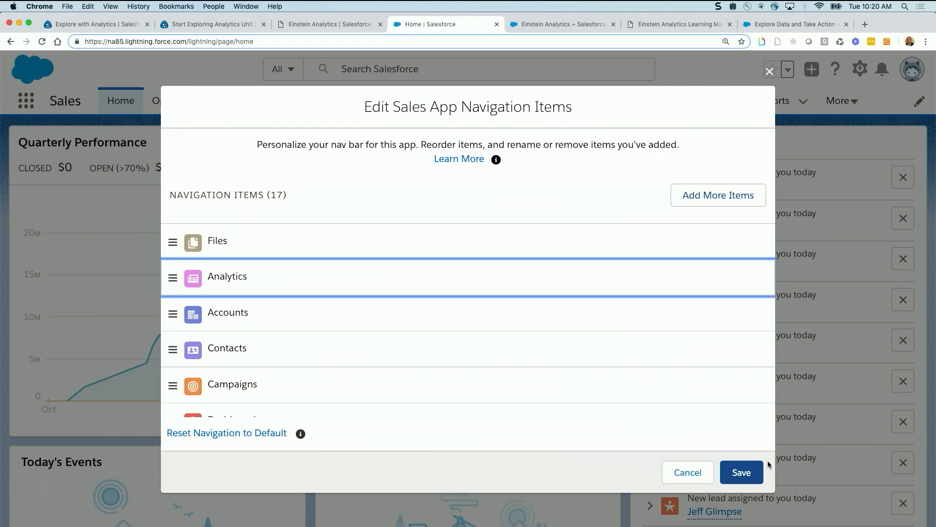
left_click(741, 472)
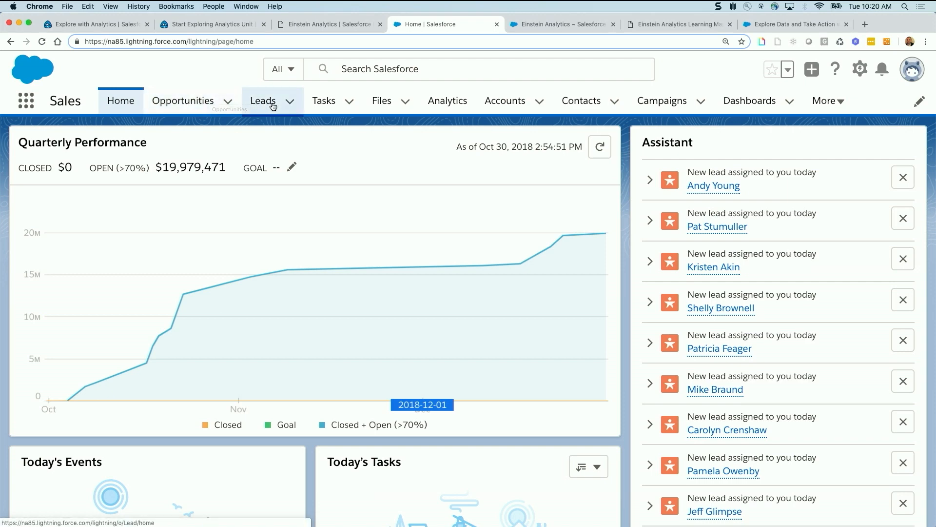
left_click(448, 105)
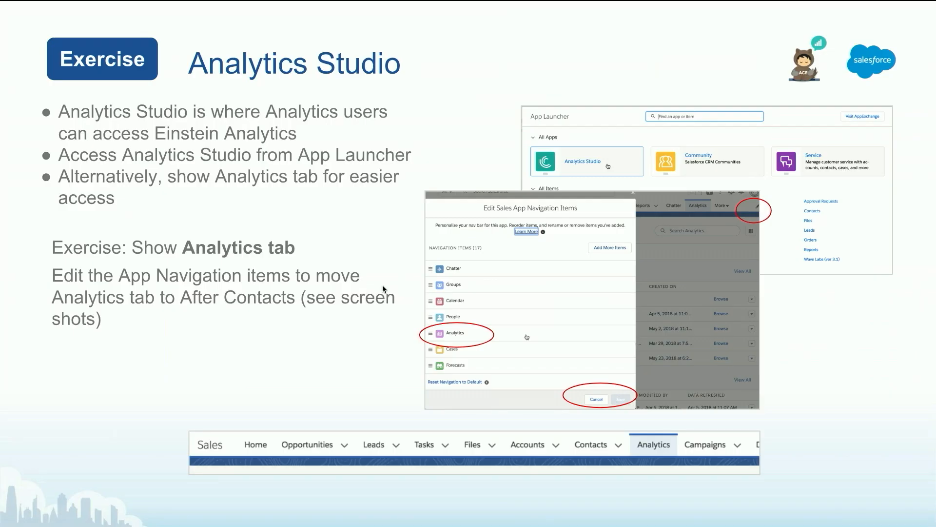
key("Right")
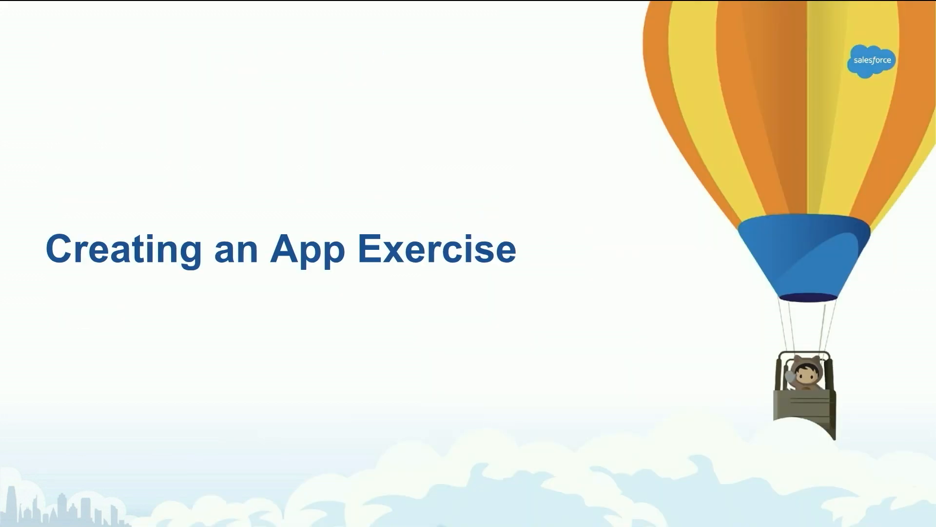
key("ctrl+Right")
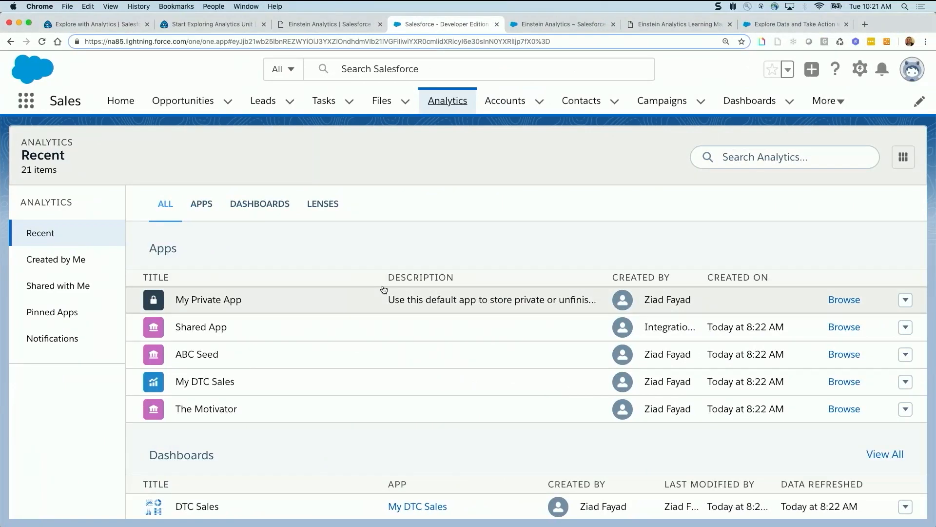
- Switch to Analytics Studio and create a blank app named My First App
left_click(538, 23)
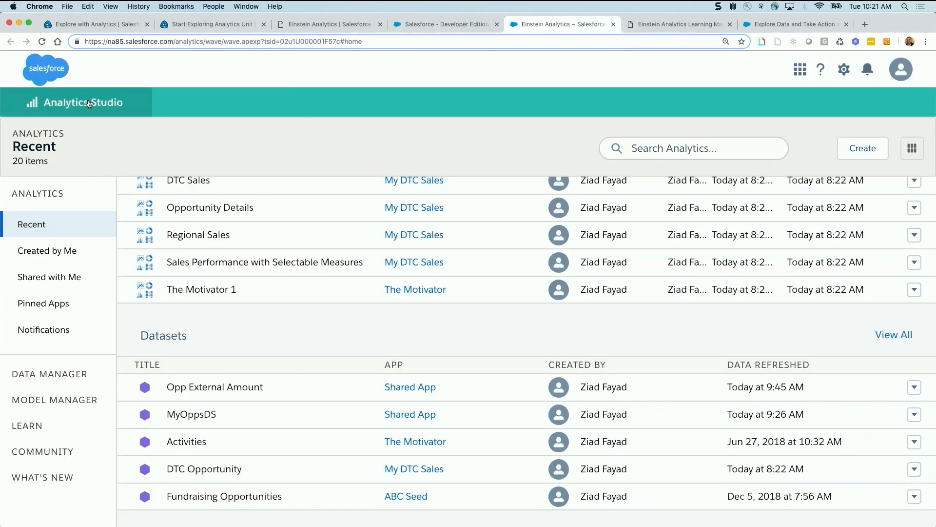
left_click(863, 153)
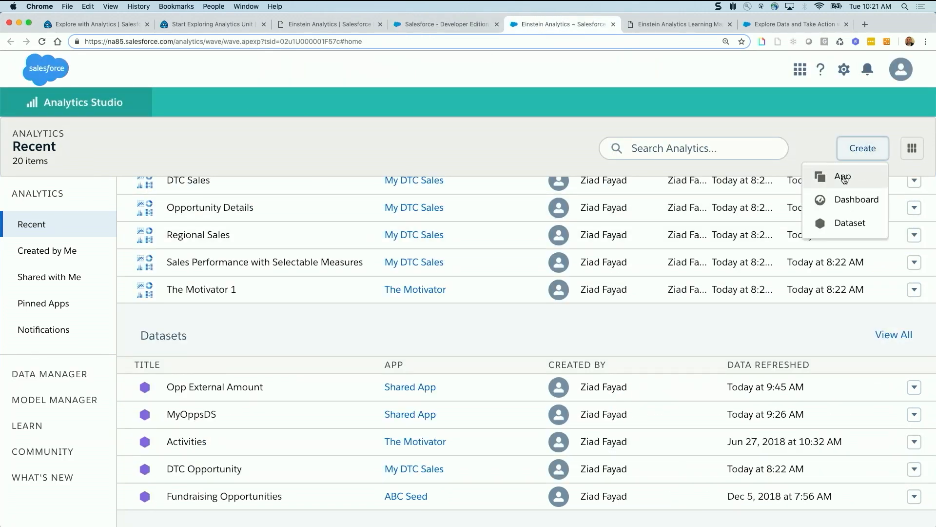
left_click(845, 179)
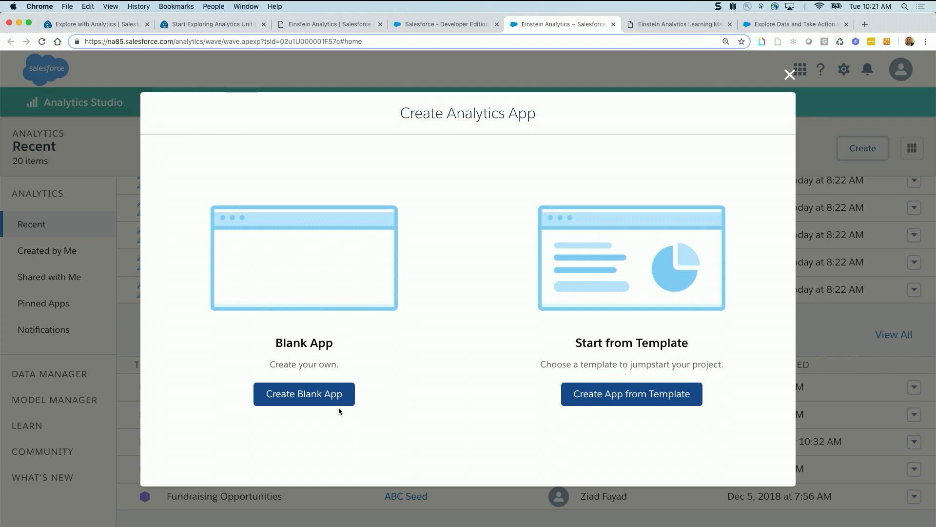
left_click(306, 395)
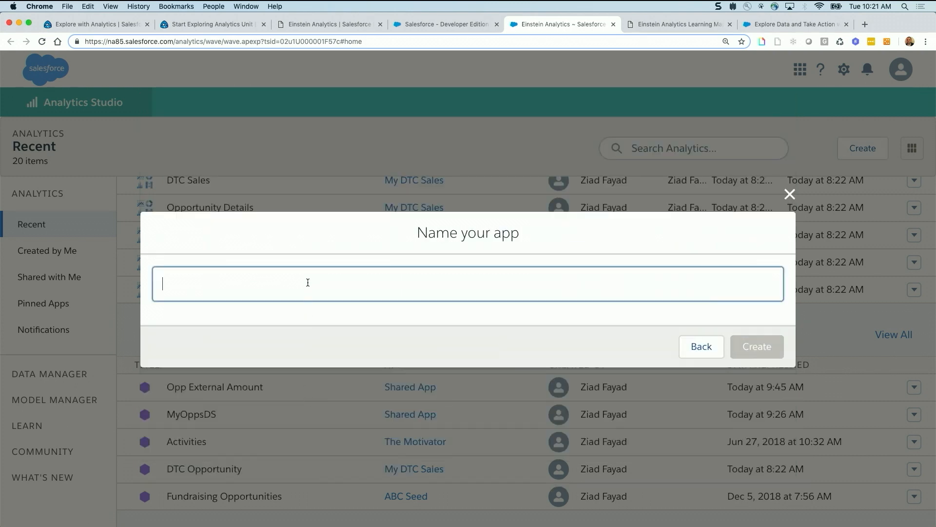
type("My First App")
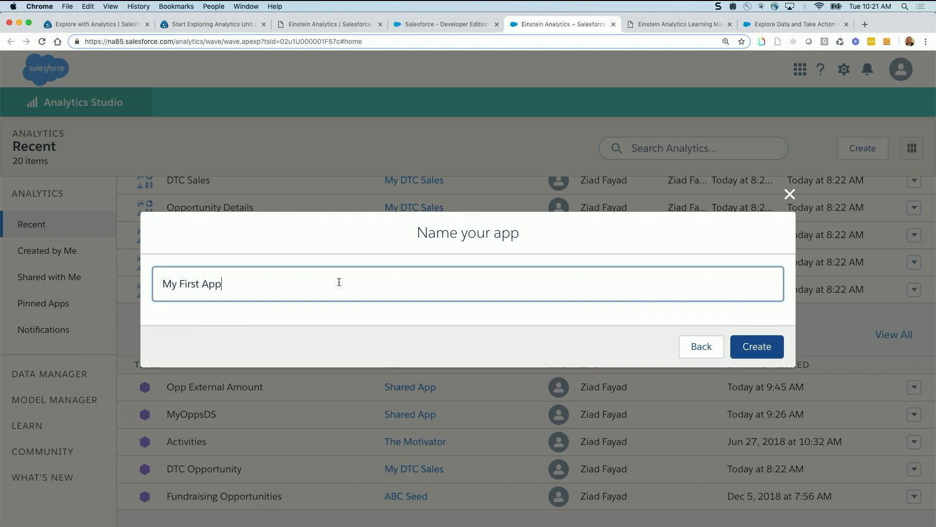
left_click(758, 347)
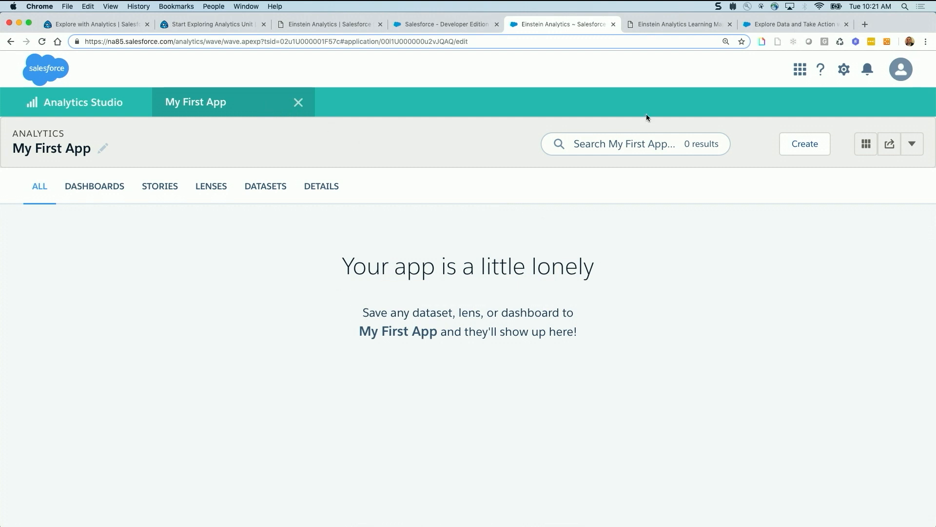
- Review the access-sharing settings of My First App and the kinds of invitees it can be shared with
left_click(887, 150)
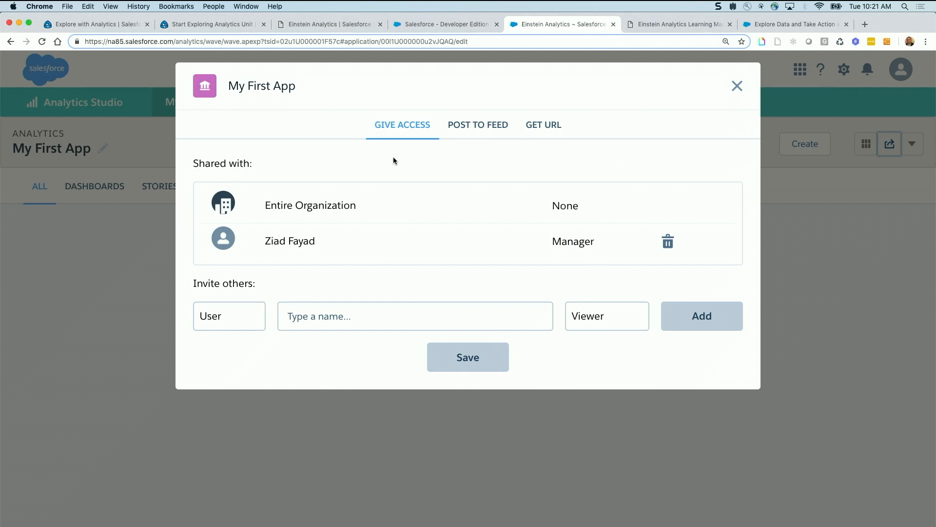
left_click(736, 86)
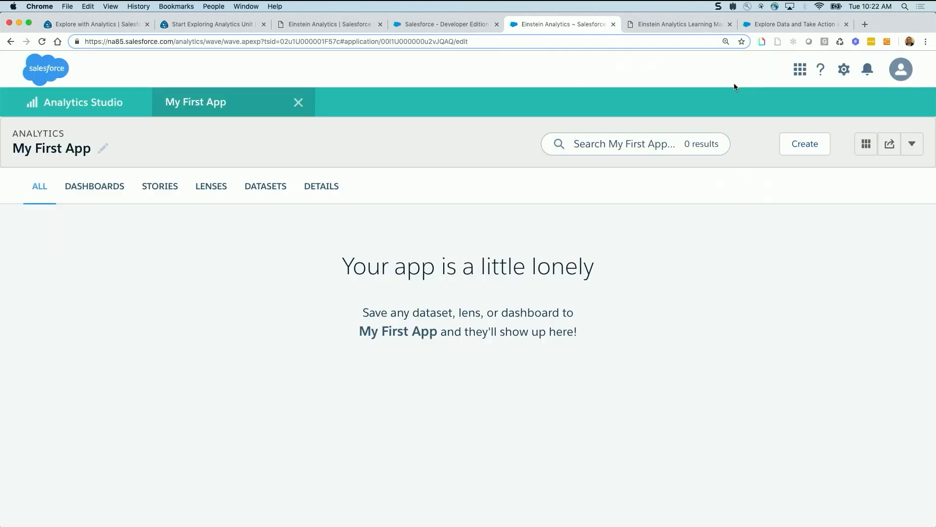
left_click(890, 146)
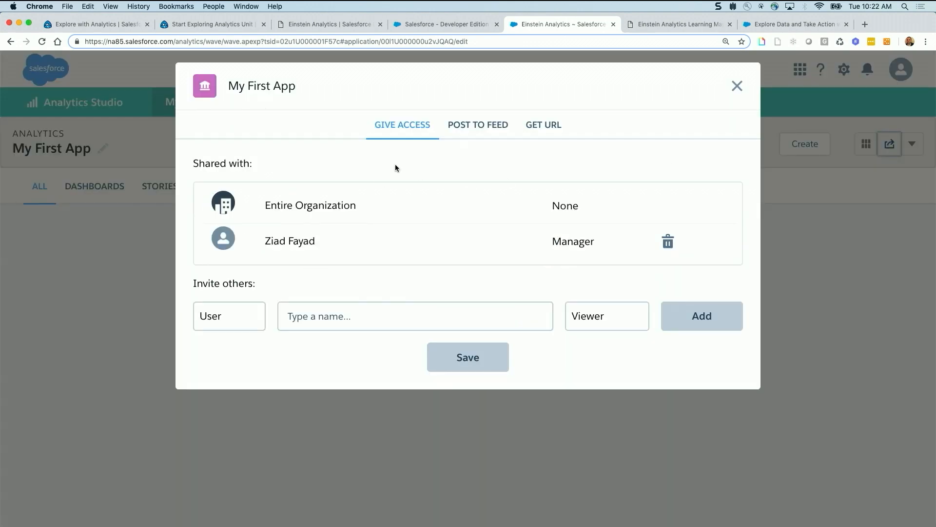
left_click(246, 312)
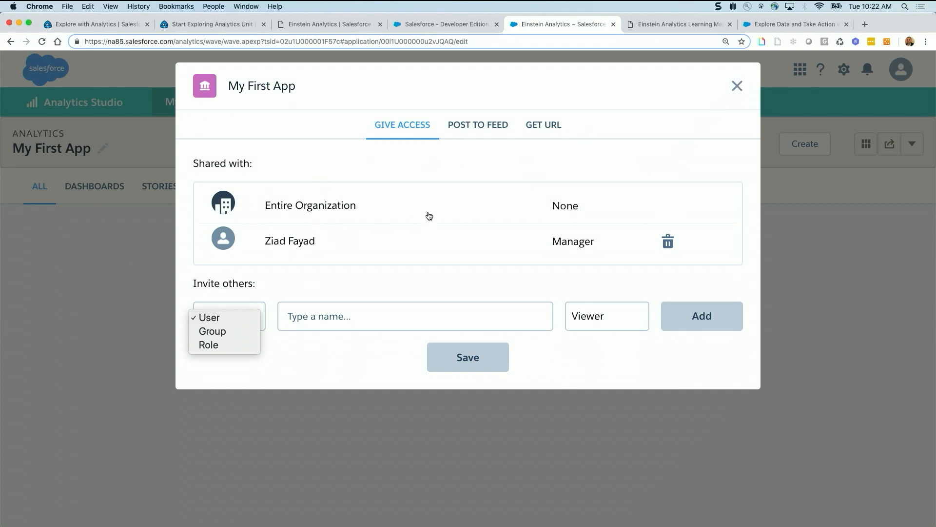
left_click(738, 89)
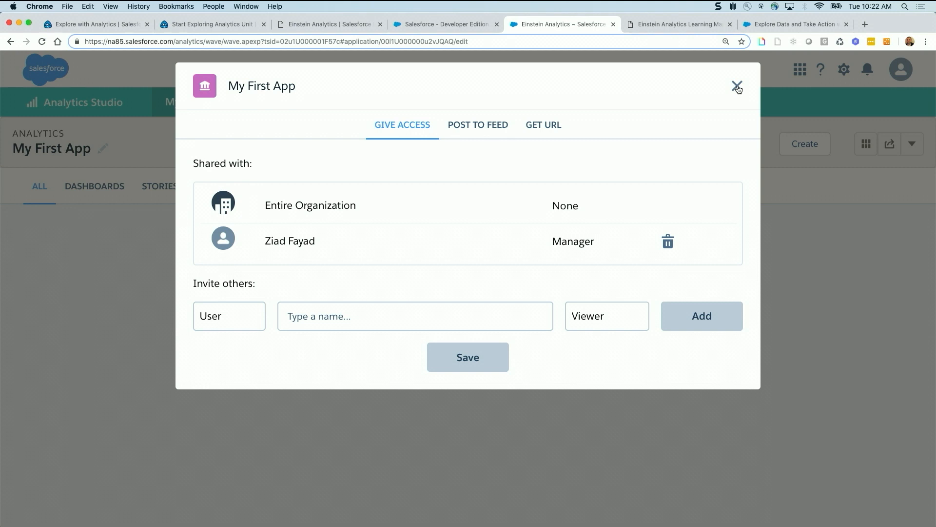
left_click(738, 87)
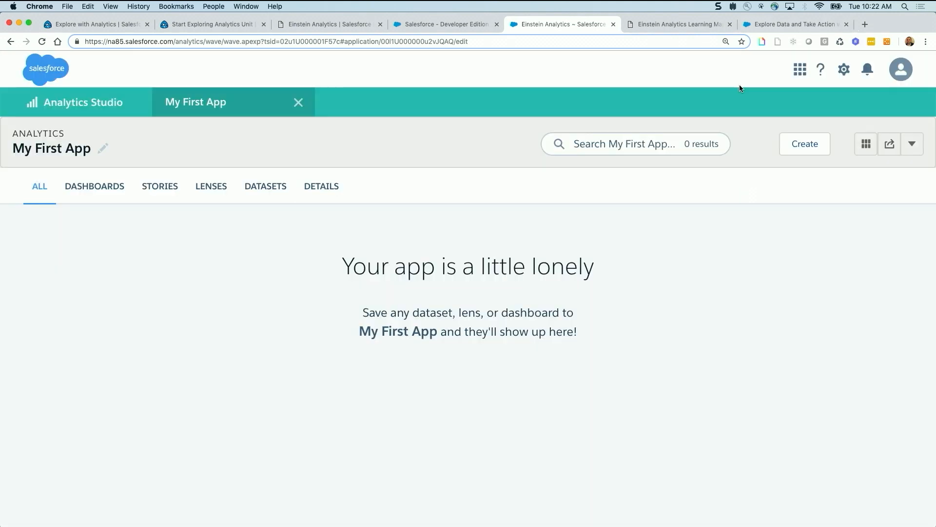
- Close My First App and open the OppOwnerAccnt dataset from the recent datasets in a new lens
left_click(298, 101)
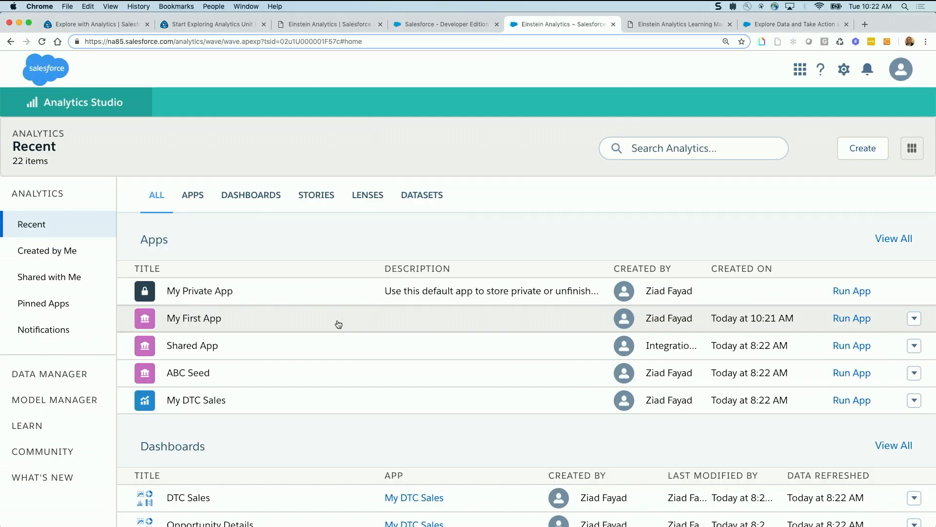
scroll(339, 324, "down", 6)
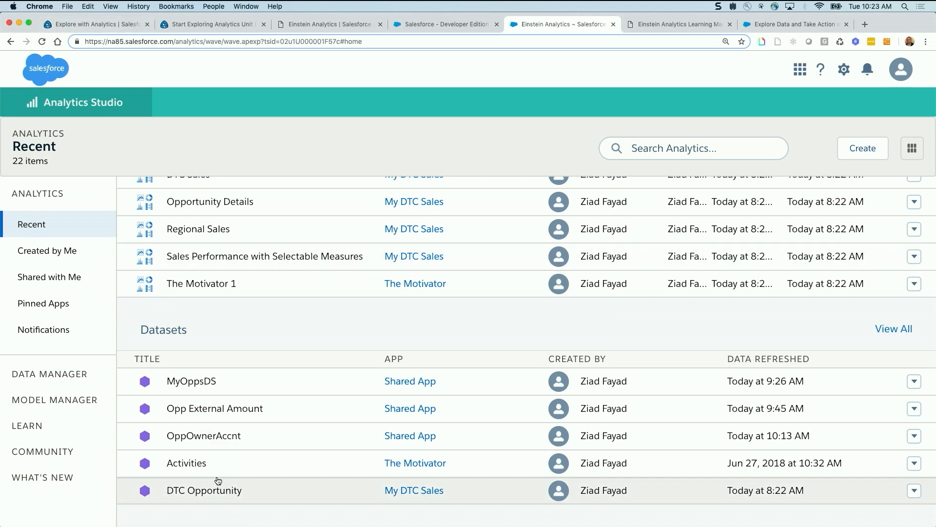
scroll(228, 434, "up", 1)
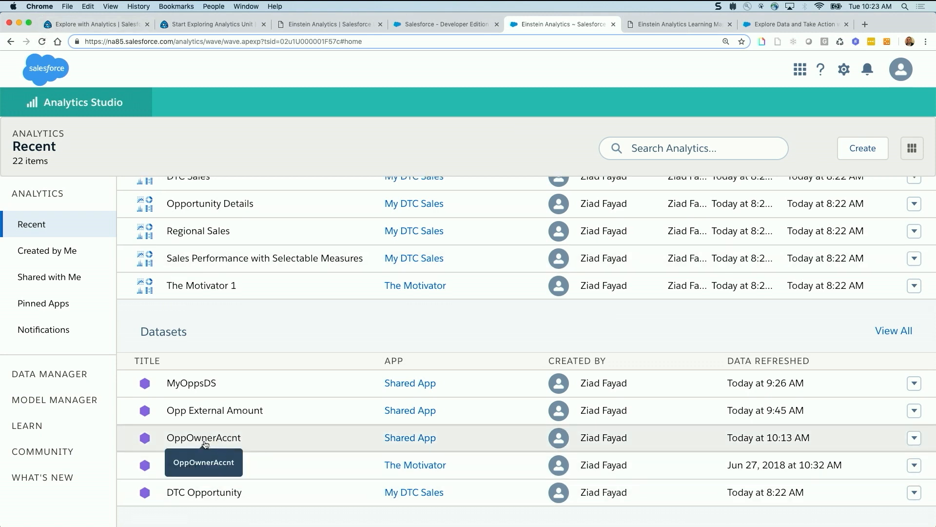
left_click(205, 438)
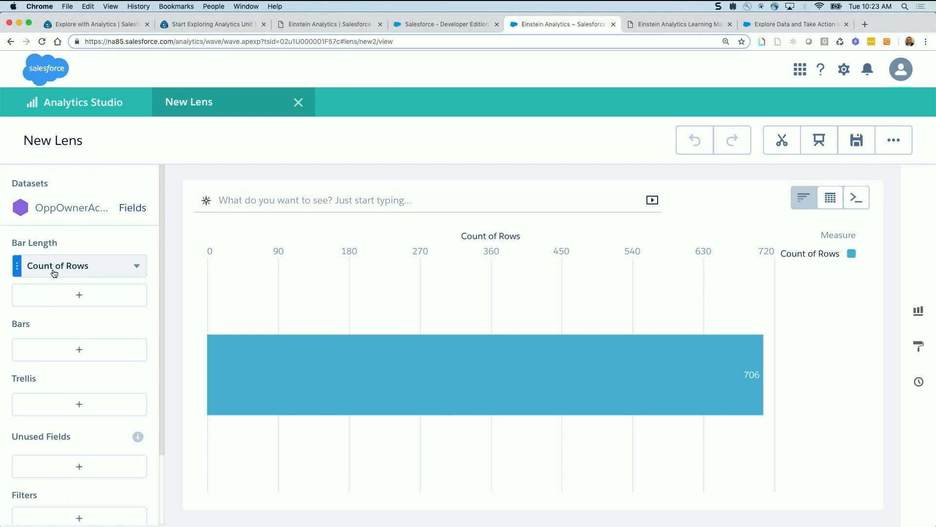
- Set the lens chart's bar length measure to Sum of Amount
mouse_move(714, 370)
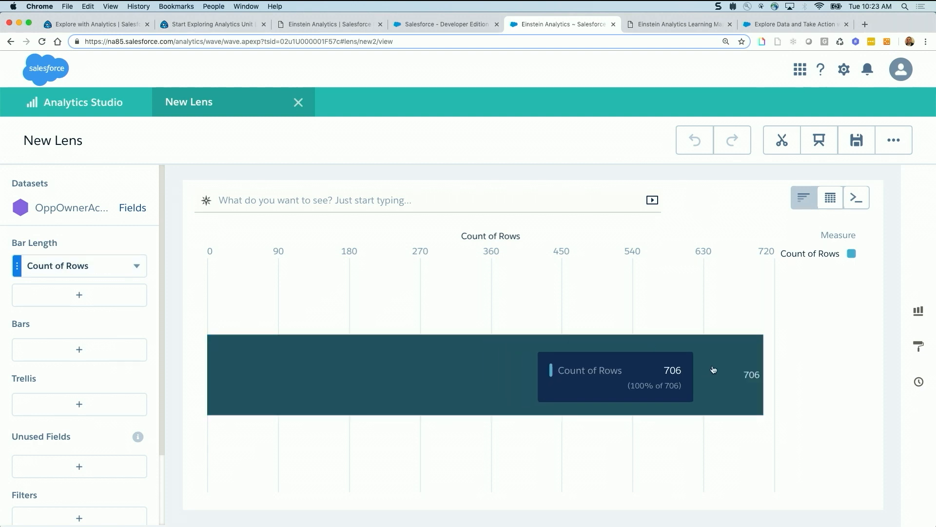
left_click(53, 269)
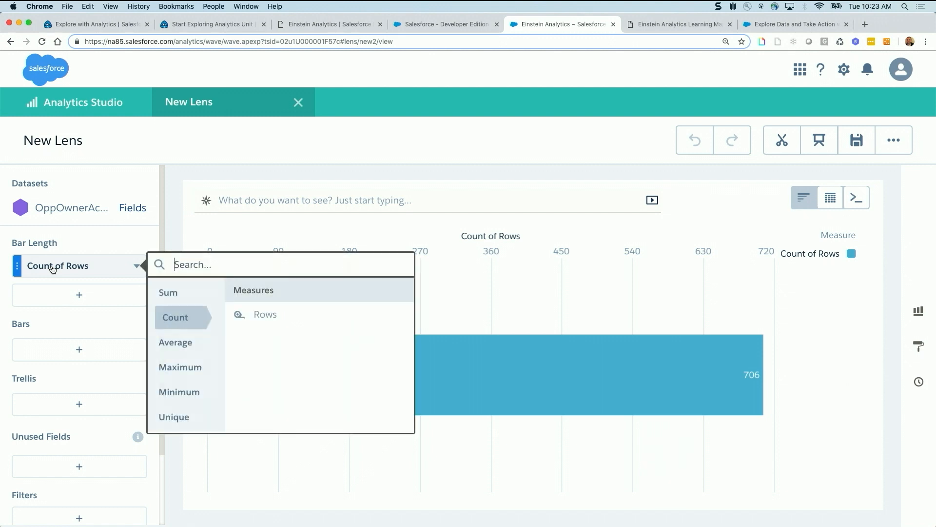
left_click(169, 292)
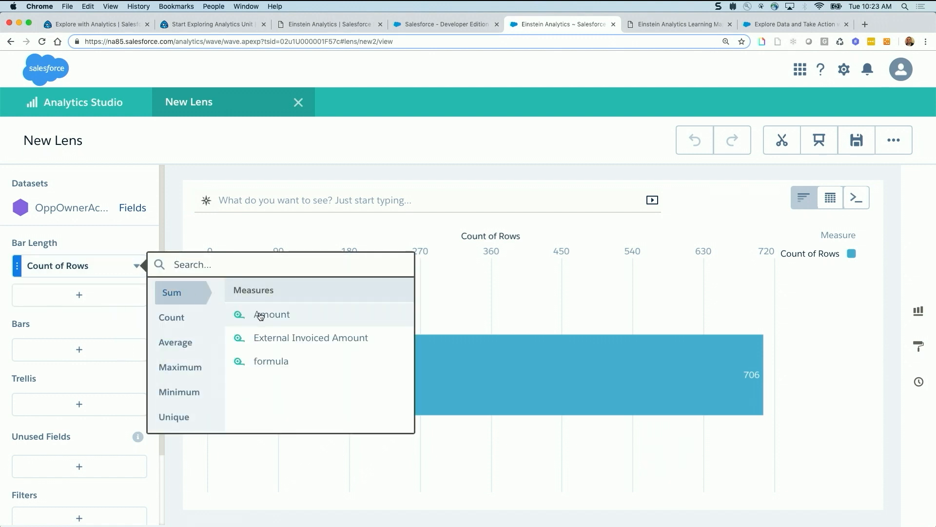
left_click(261, 312)
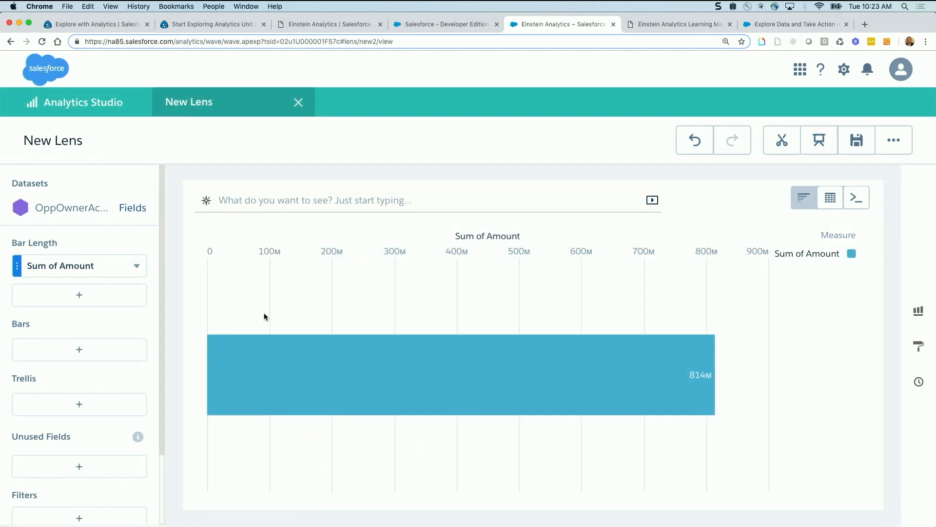
- Add Count of Rows as a second bar length measure and group the bars by AccountId.Type
left_click(82, 294)
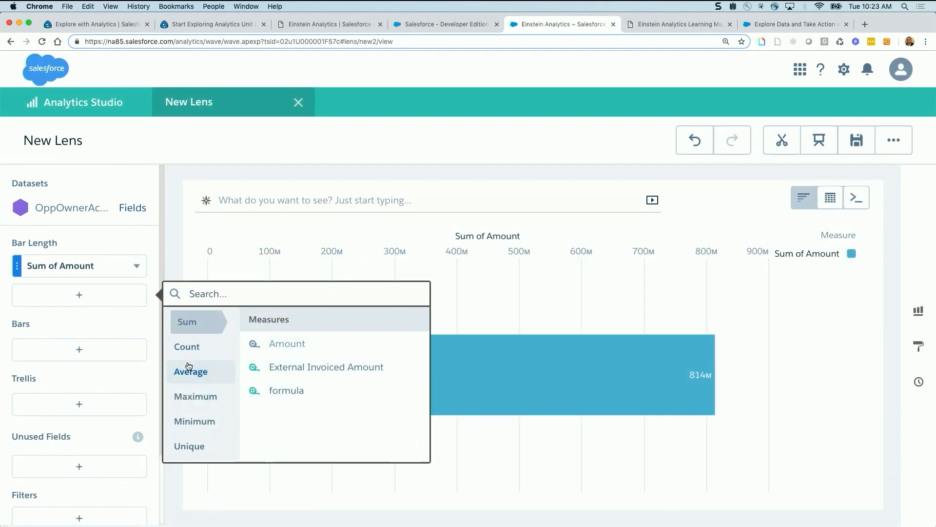
left_click(187, 346)
left_click(280, 343)
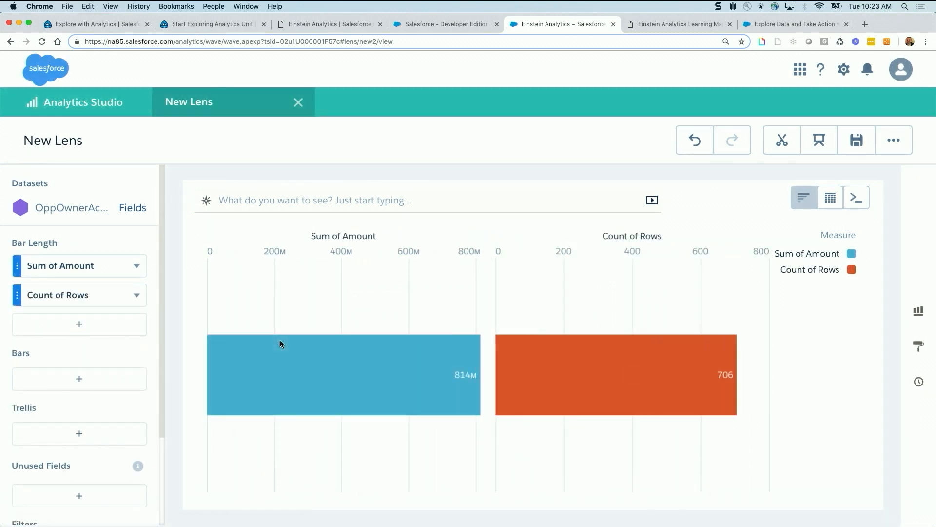
left_click(78, 380)
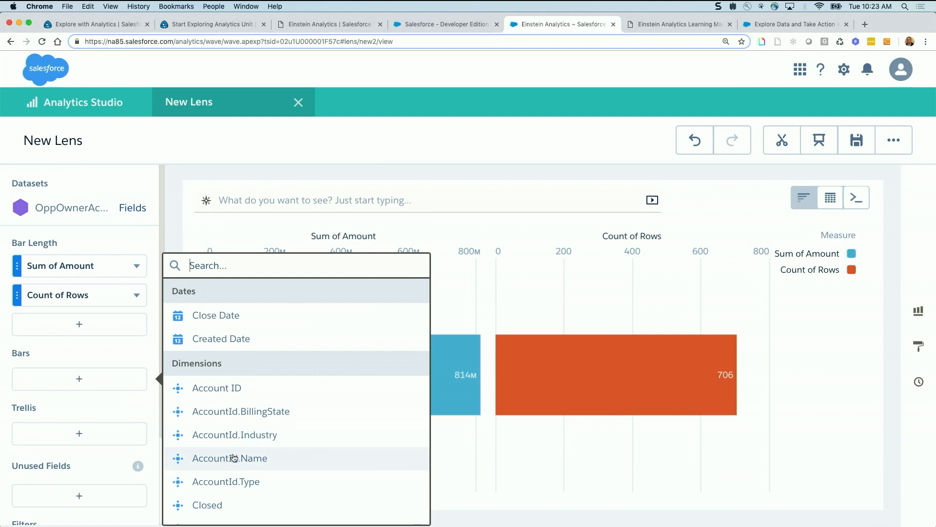
left_click(235, 477)
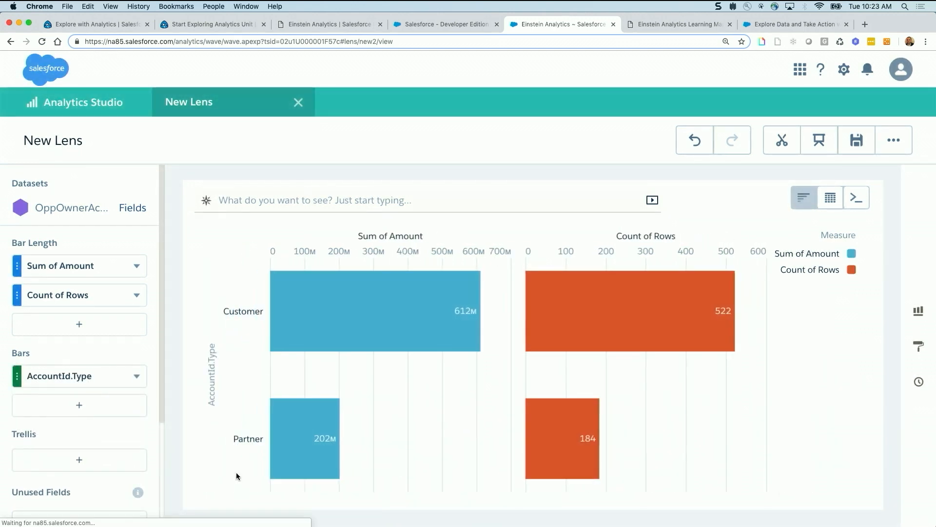
- Split the chart into a trellis grouped by Opportunity Type
scroll(127, 441, "down", 3)
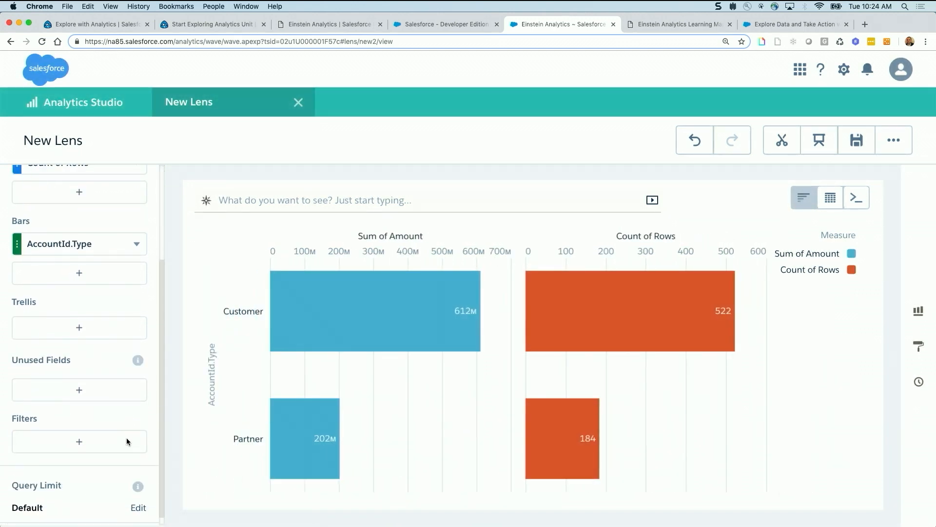
left_click(78, 330)
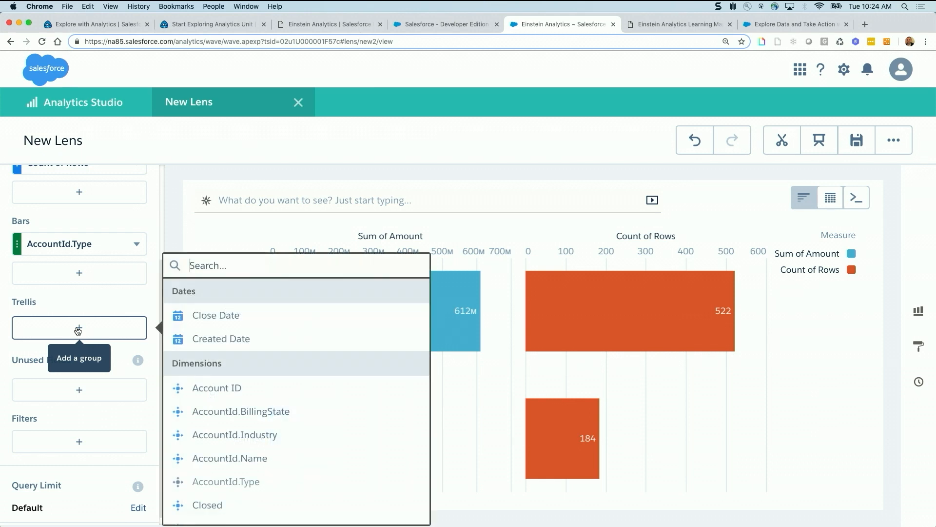
scroll(244, 442, "down", 5)
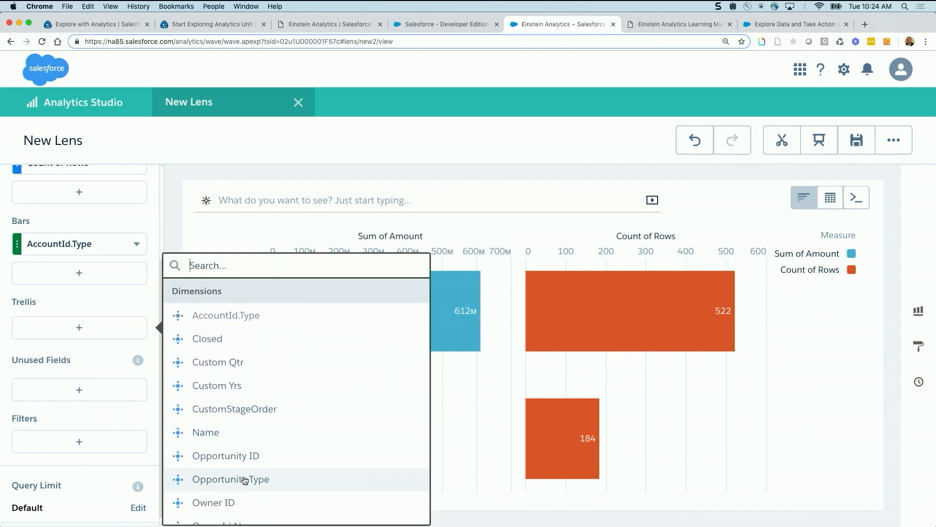
left_click(244, 480)
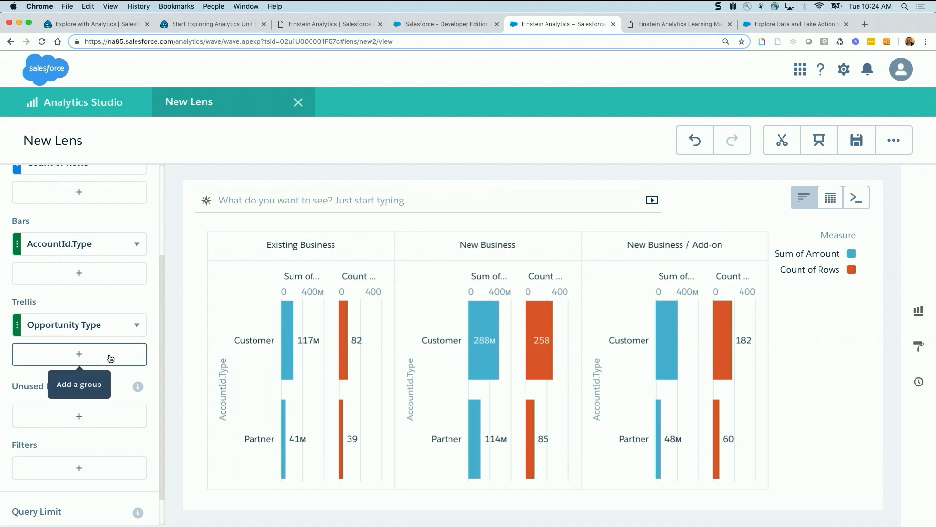
- Undo the trellis, the AccountId.Type grouping and the measure changes, back to the lens's initial chart
left_click(692, 148)
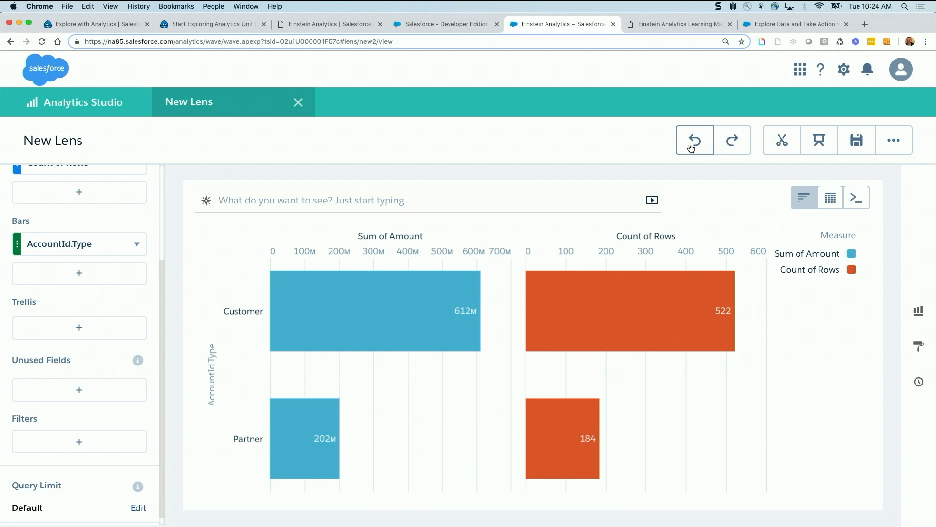
left_click(692, 148)
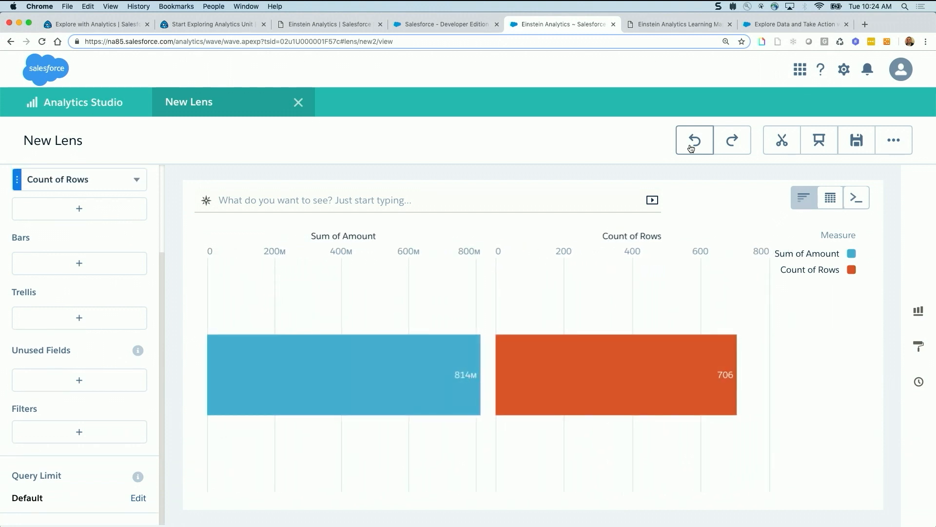
left_click(691, 149)
left_click(692, 148)
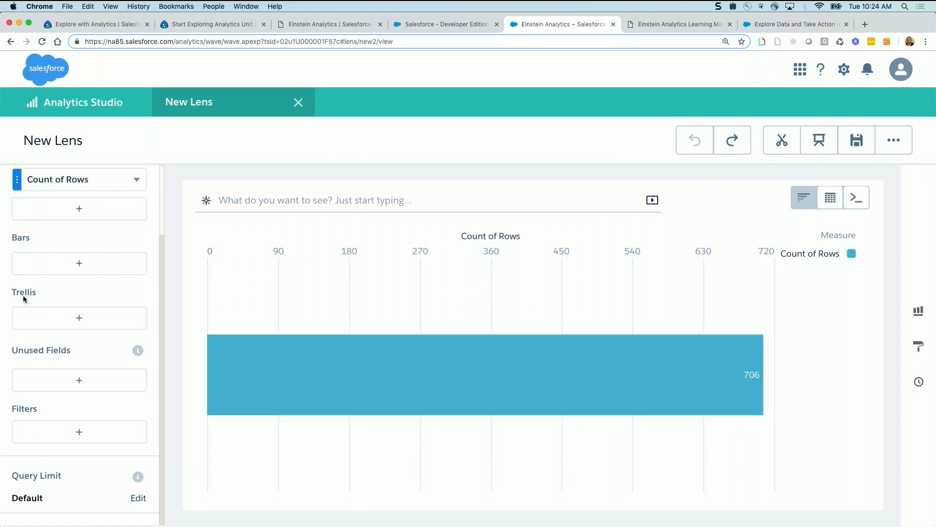
- Group the bars by AccountId.Name and sort them by Count of Rows in descending order
left_click(80, 267)
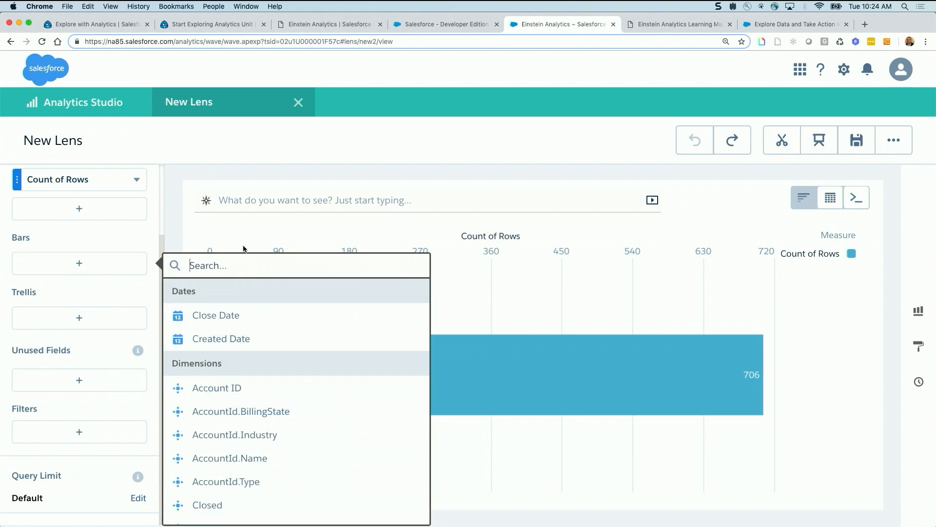
type("account")
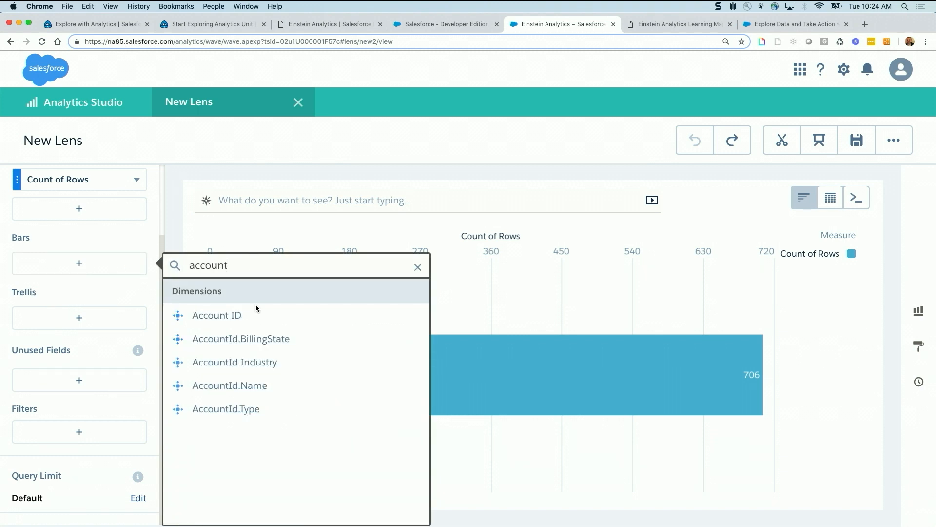
left_click(256, 384)
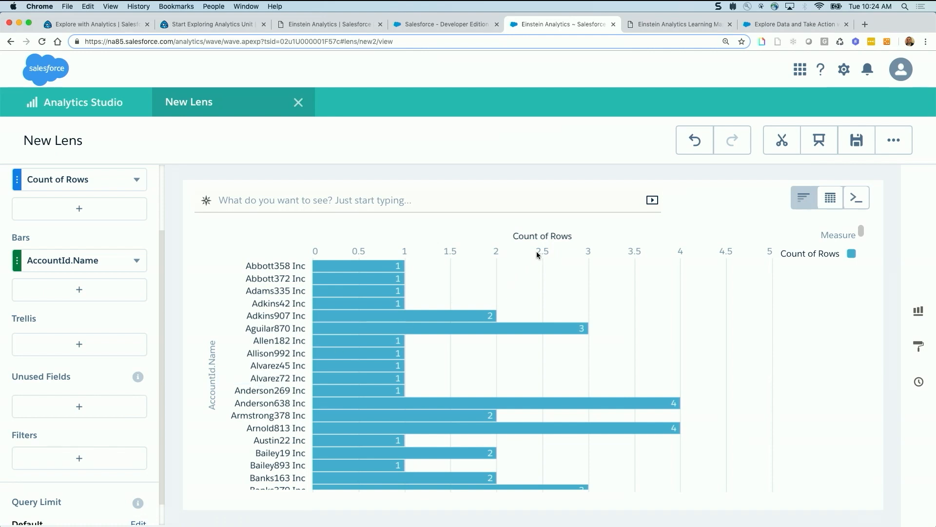
left_click(576, 240)
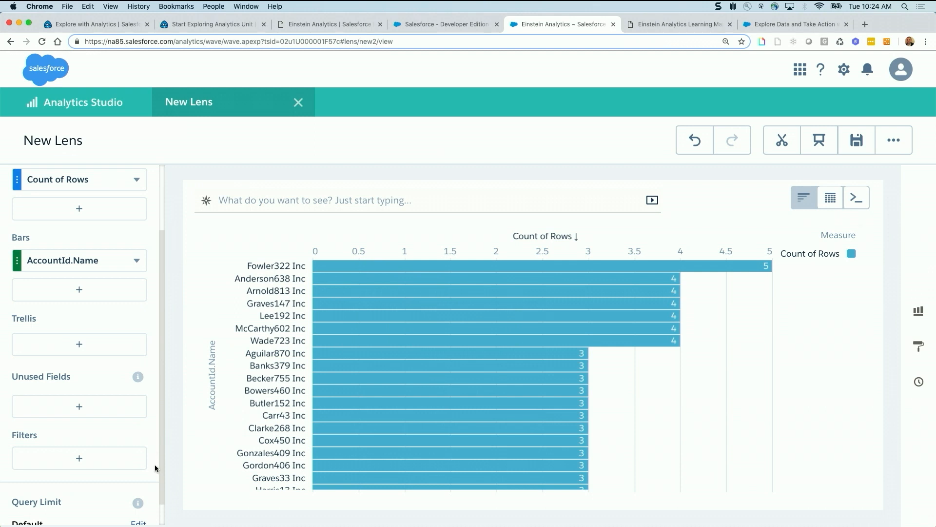
- Set the query result limit to 3 and sort the bars by Count of Rows in ascending order
scroll(123, 462, "down", 1)
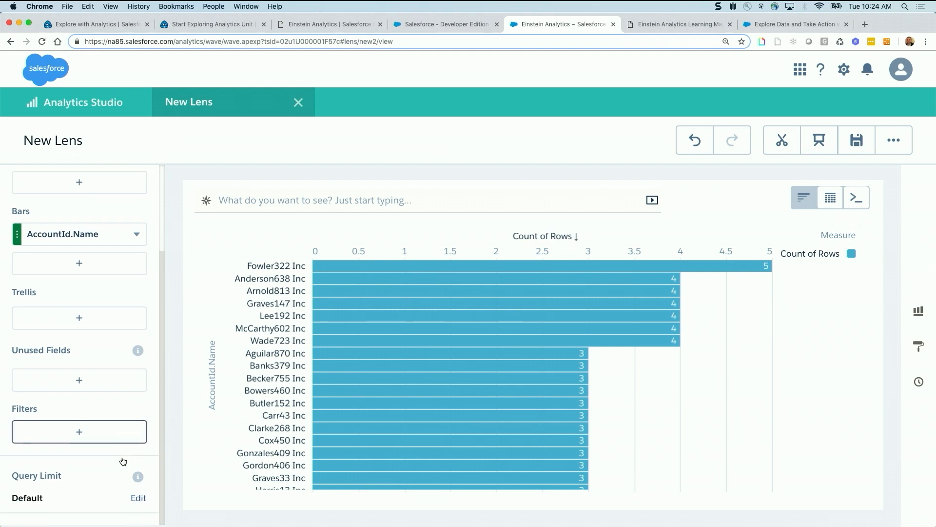
left_click(138, 498)
type("3")
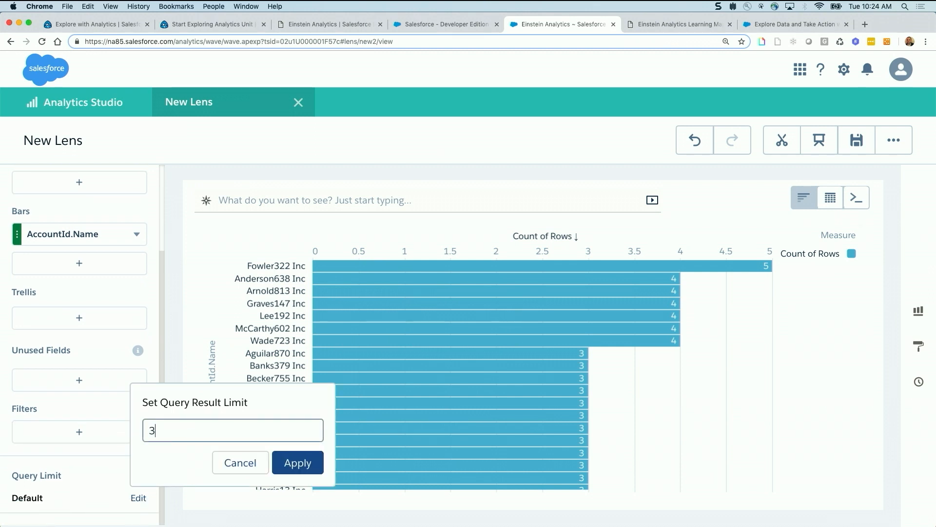
left_click(286, 469)
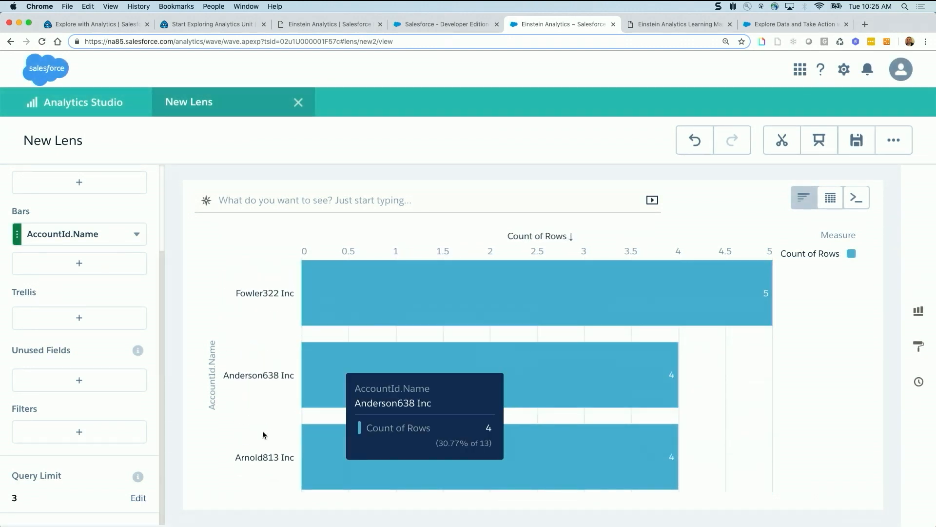
left_click(561, 237)
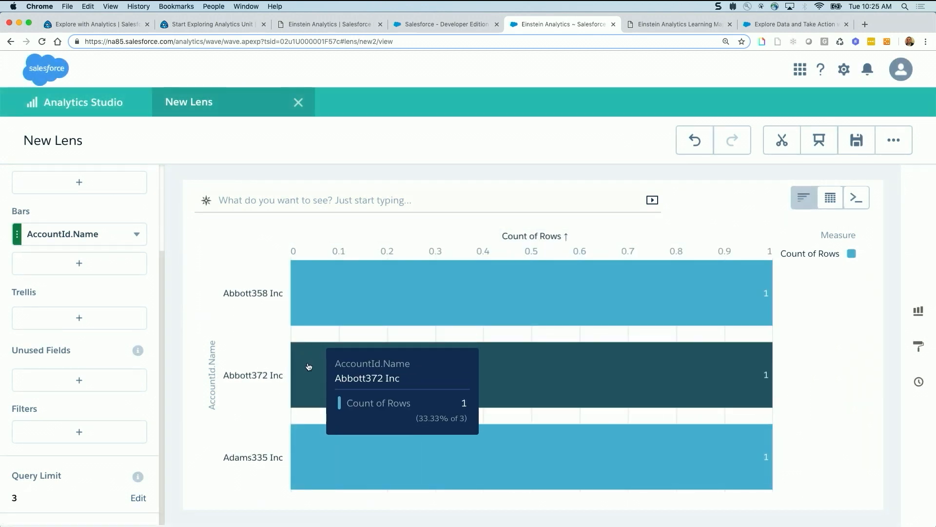
- Change the bar length measure to Sum of Amount
scroll(127, 285, "up", 2)
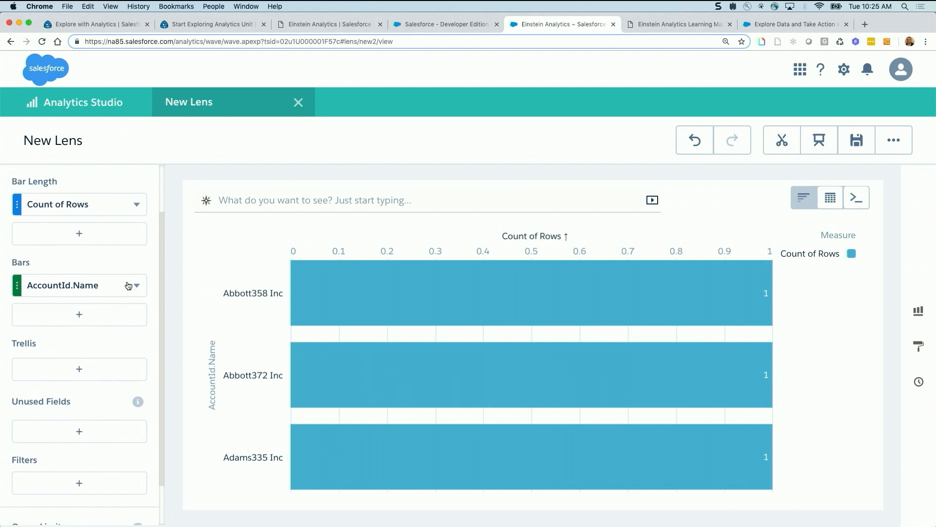
left_click(73, 203)
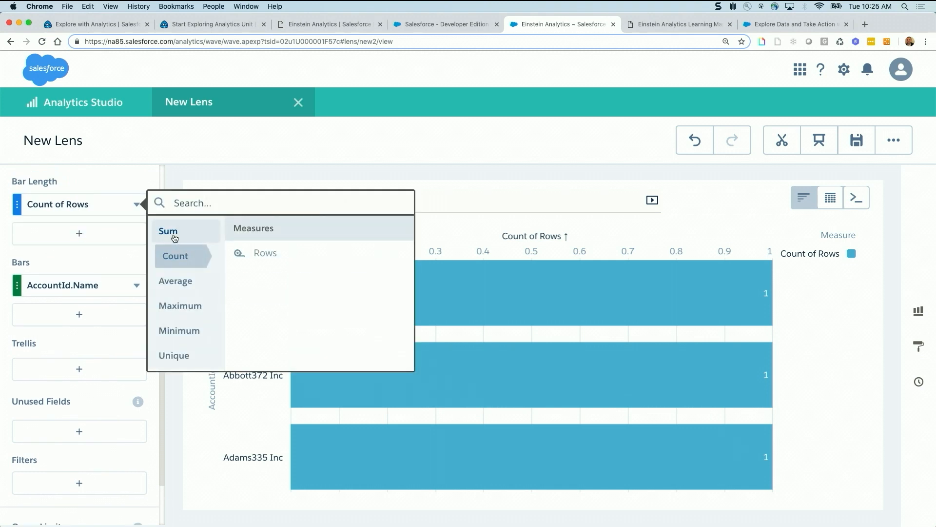
mouse_move(171, 236)
left_click(267, 256)
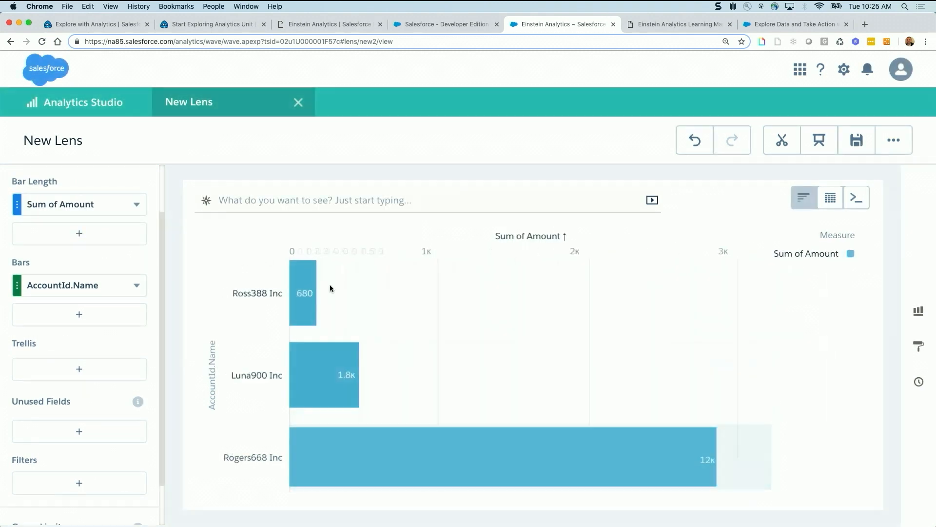
mouse_move(295, 280)
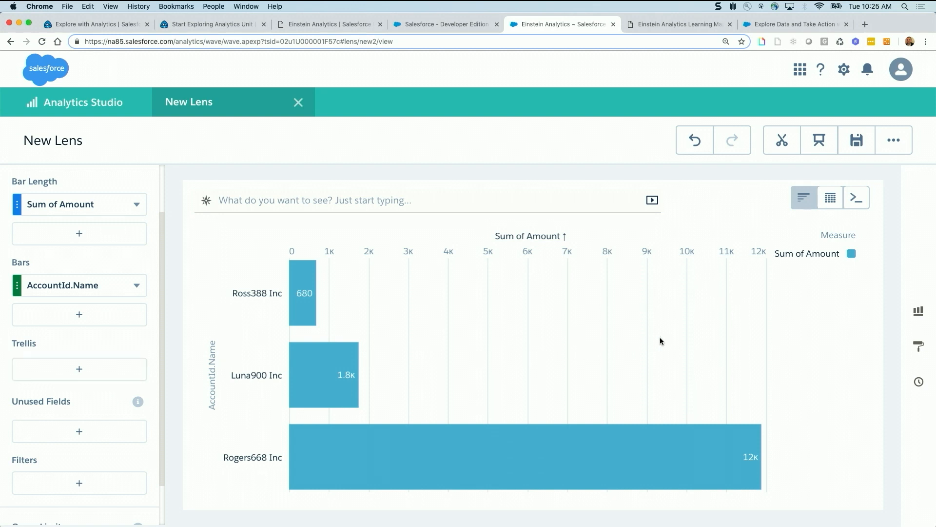
- Review the measures, dates and dimensions the chart can be filtered by, without adding a filter
left_click(79, 485)
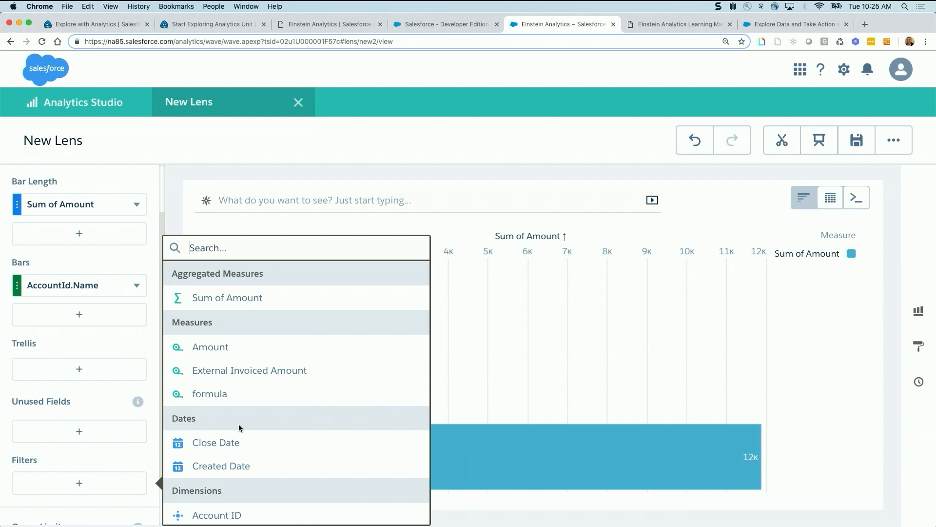
scroll(254, 468, "down", 5)
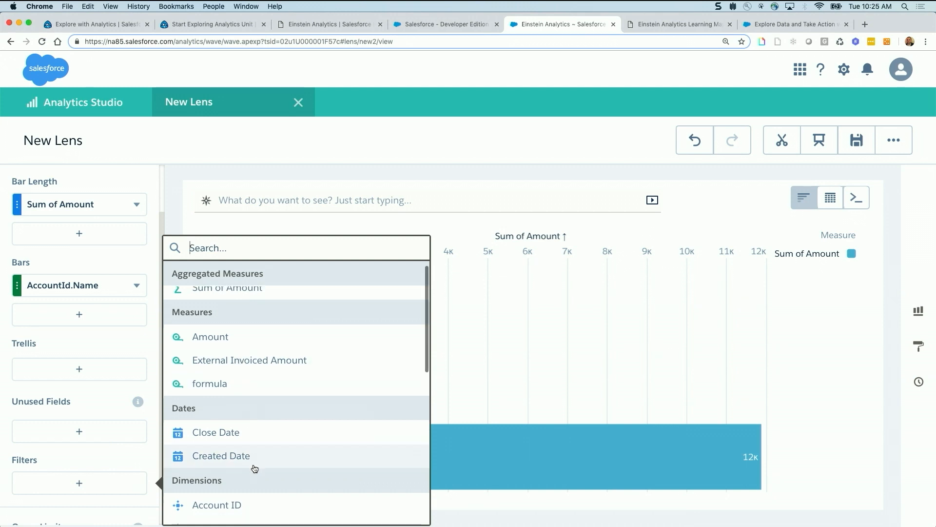
scroll(254, 468, "down", 3)
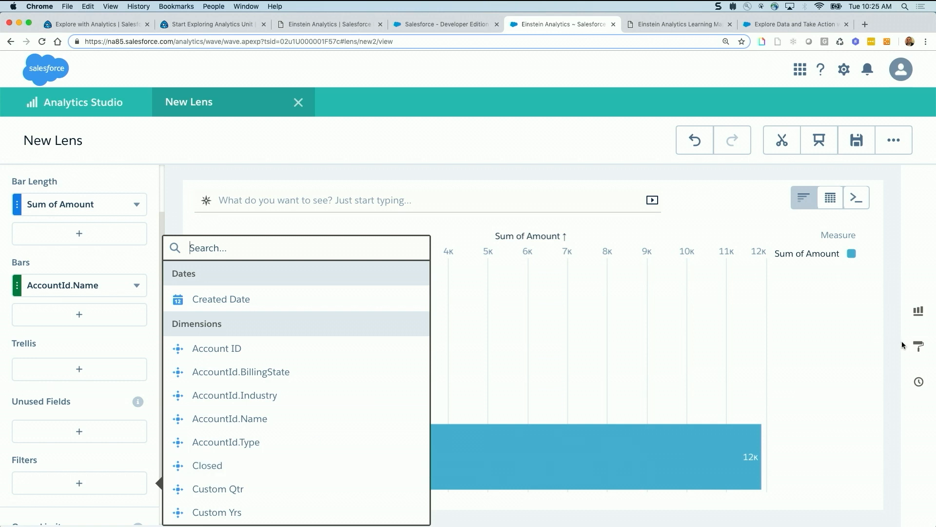
left_click(913, 273)
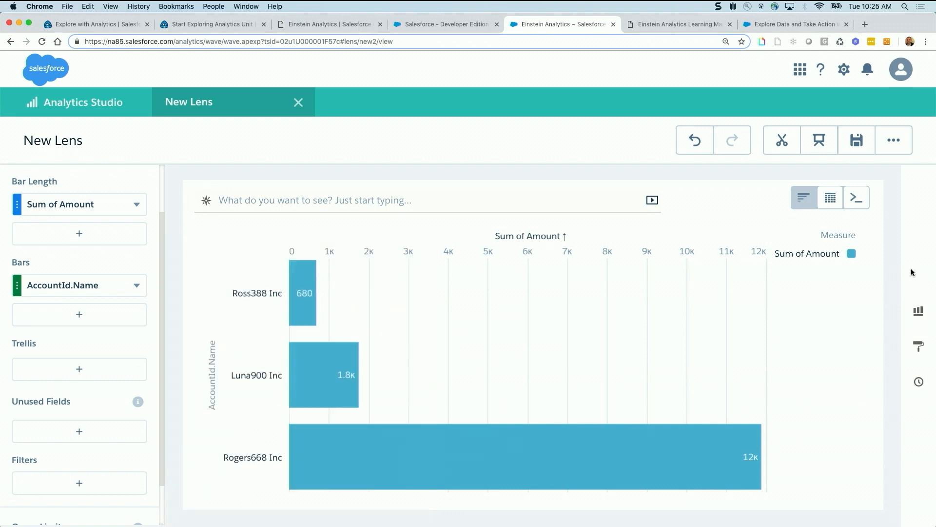
- Change the chart type from bar to Donut
left_click(919, 311)
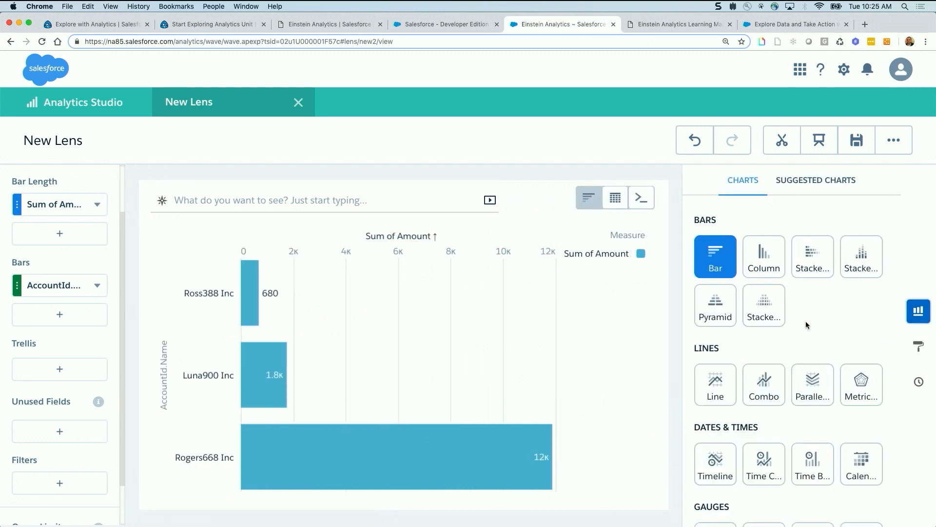
scroll(738, 417, "down", 4)
scroll(739, 420, "down", 2)
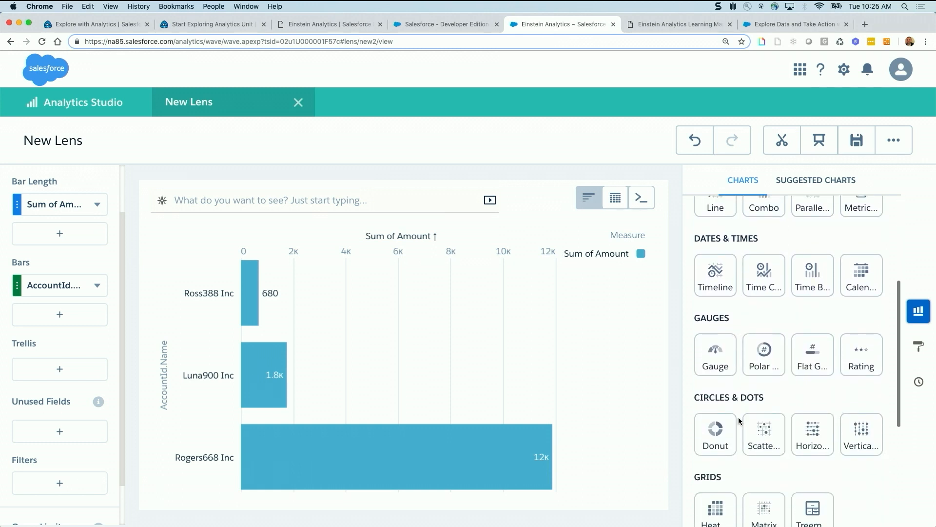
left_click(724, 434)
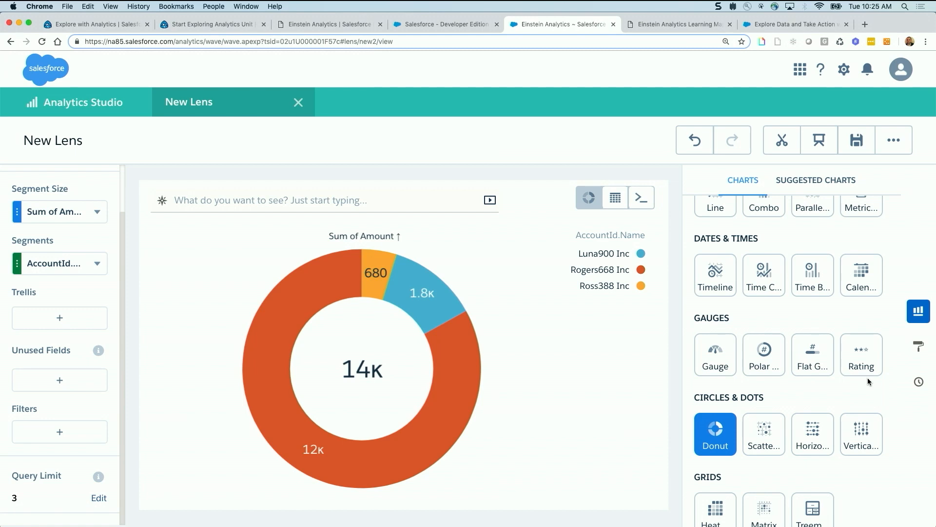
scroll(869, 383, "down", 3)
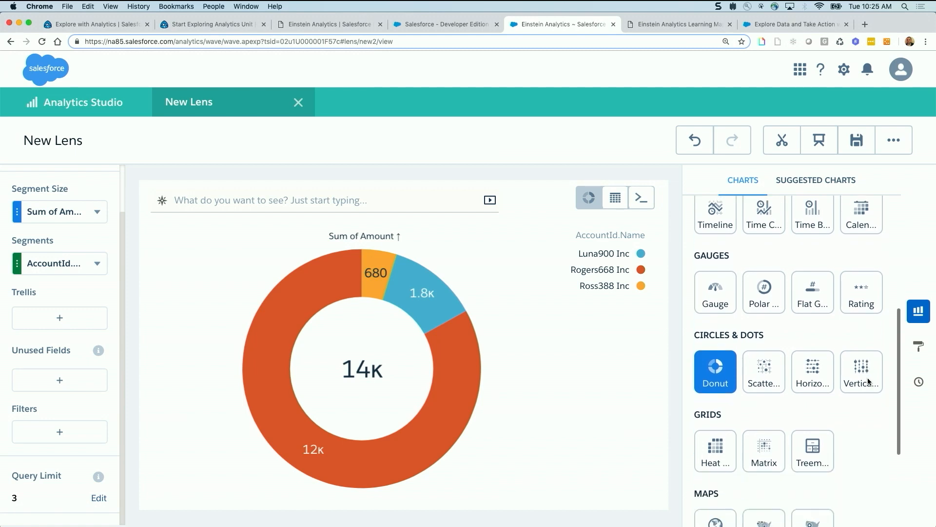
- Review the formatting options of the donut chart, including its title, legend and tooltip settings
left_click(920, 348)
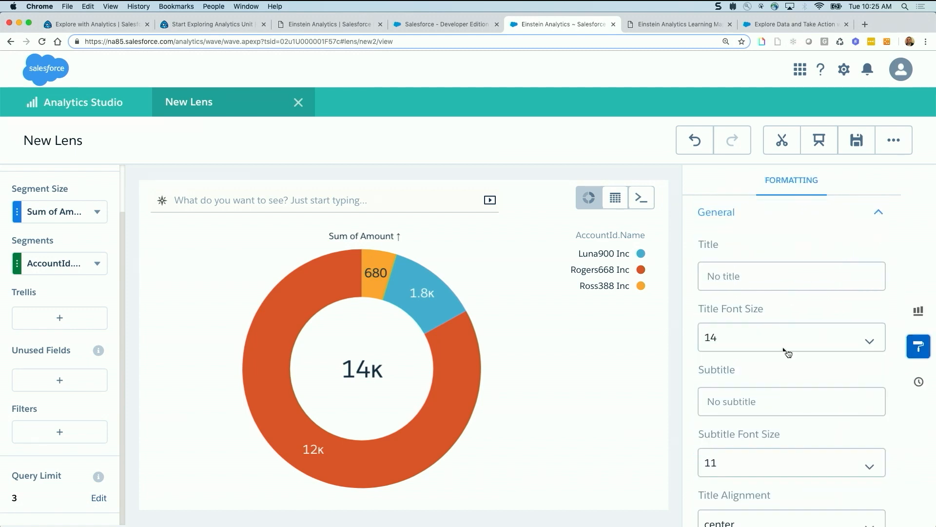
scroll(788, 410, "down", 3)
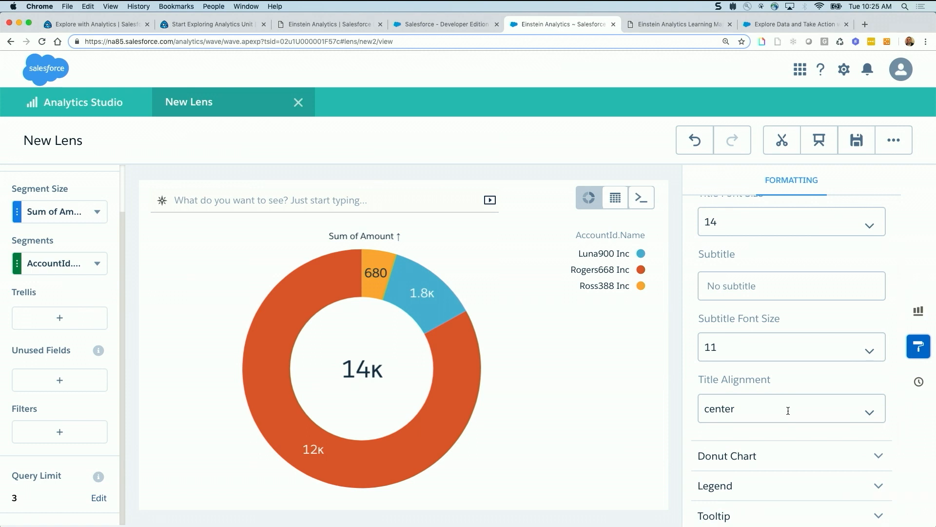
scroll(788, 410, "down", 3)
scroll(788, 410, "up", 5)
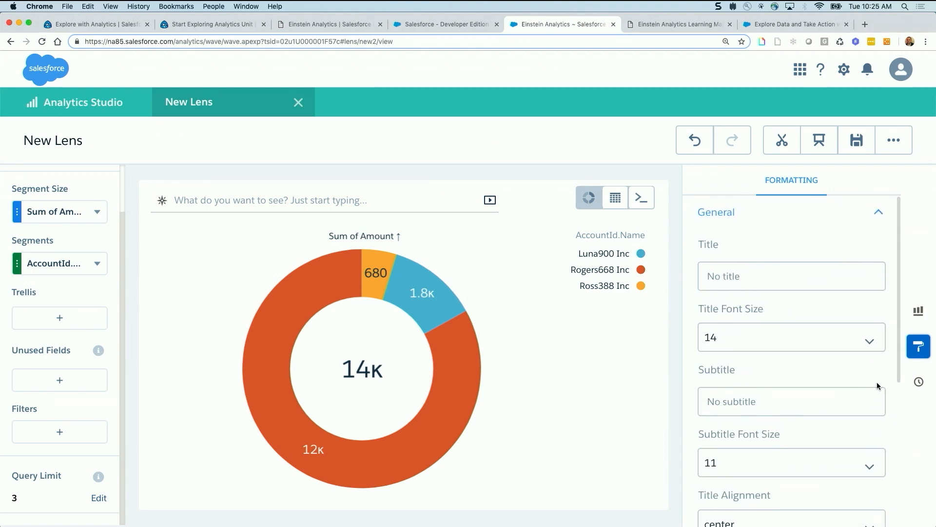
- Restore the lens to its Initial View from the history, and close the history
left_click(918, 382)
scroll(794, 398, "down", 5)
scroll(795, 398, "down", 2)
scroll(786, 410, "down", 5)
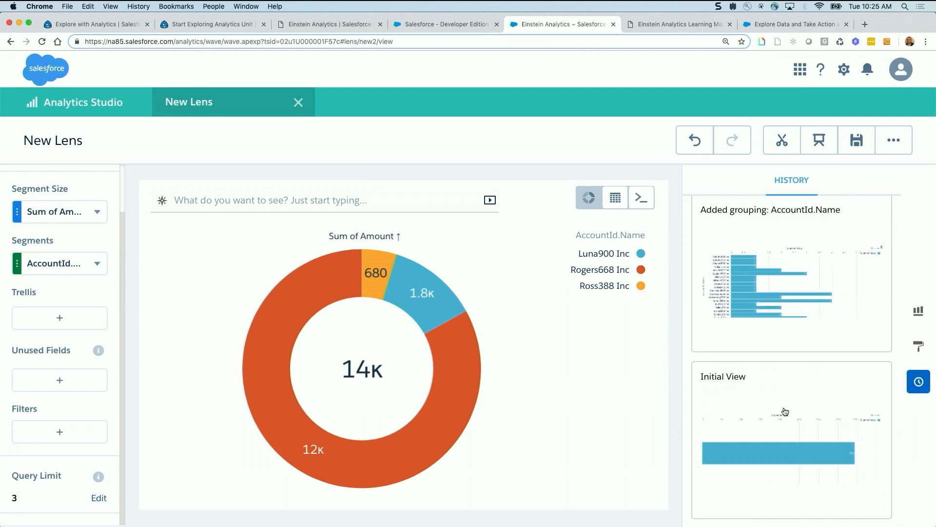
left_click(785, 411)
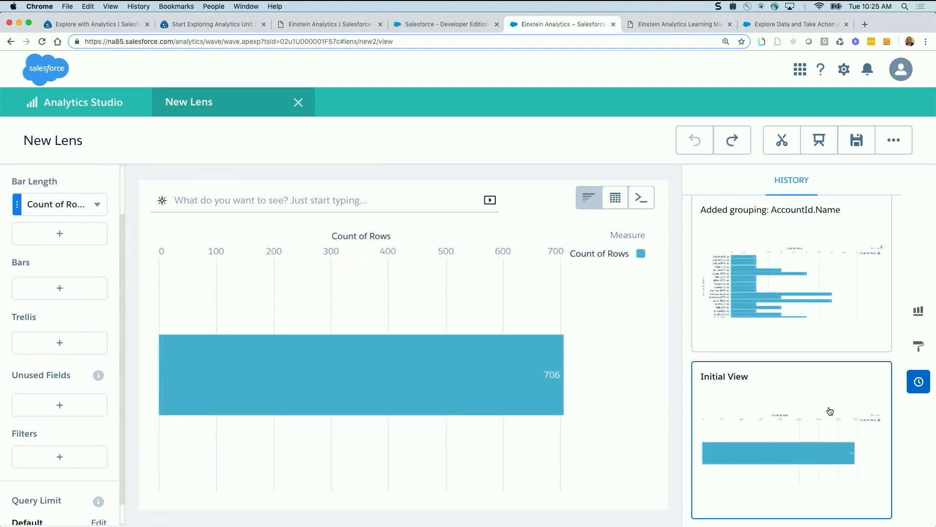
left_click(919, 383)
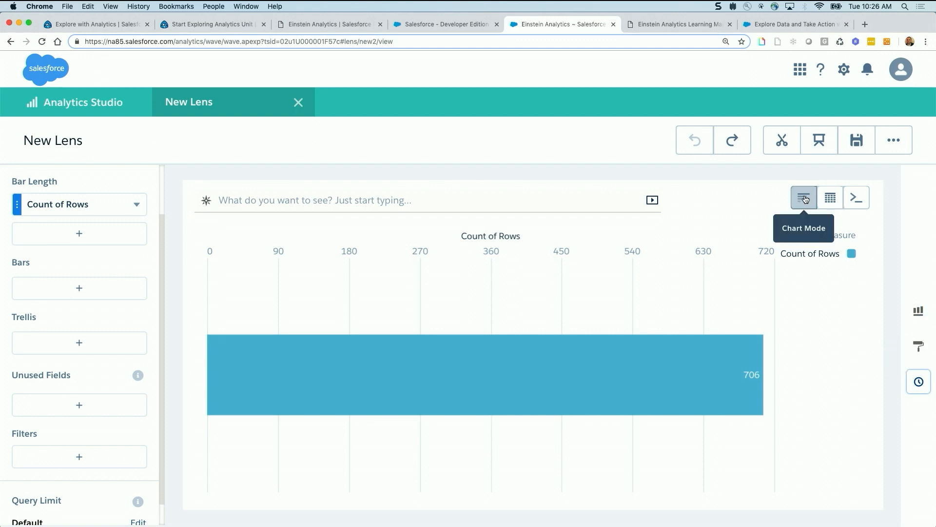
- Switch the lens from chart mode to a Values Table
left_click(833, 203)
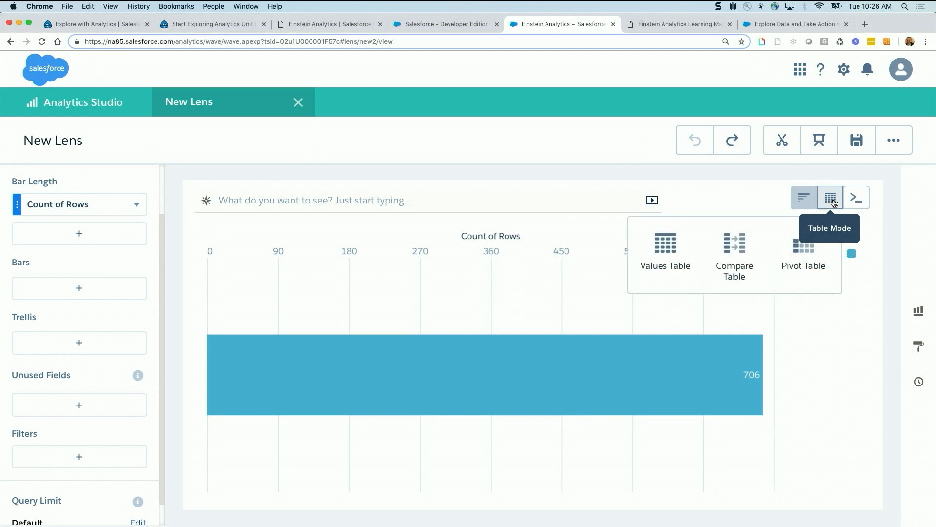
left_click(665, 248)
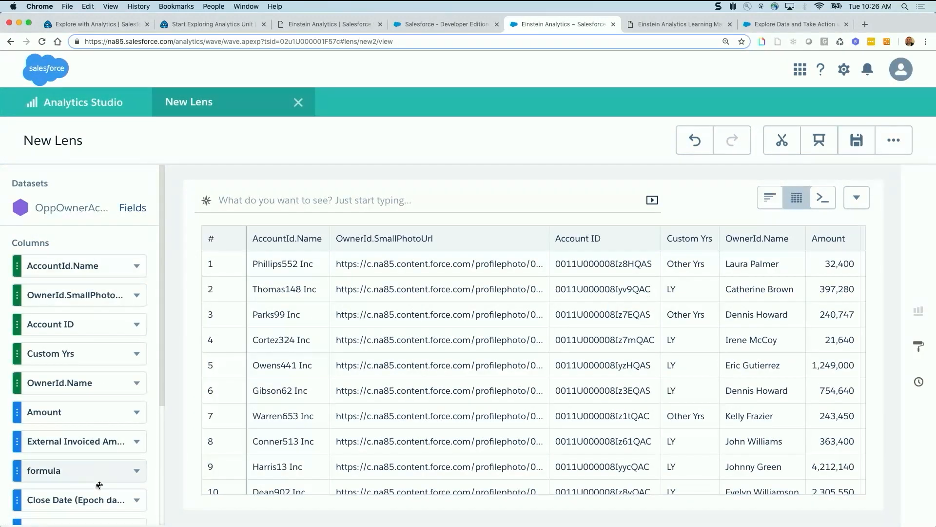
- Look at the column choices for the values table, and undo the switch to table mode
scroll(92, 321, "down", 3)
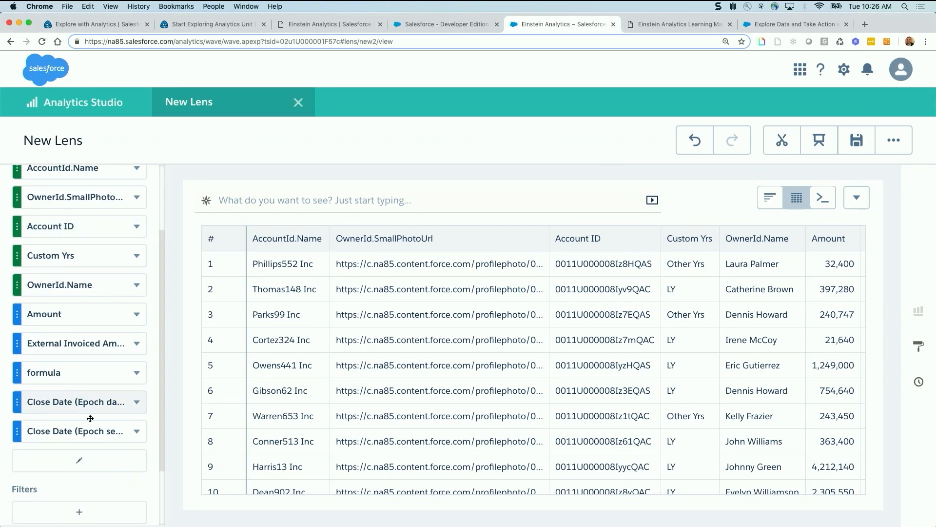
left_click(80, 462)
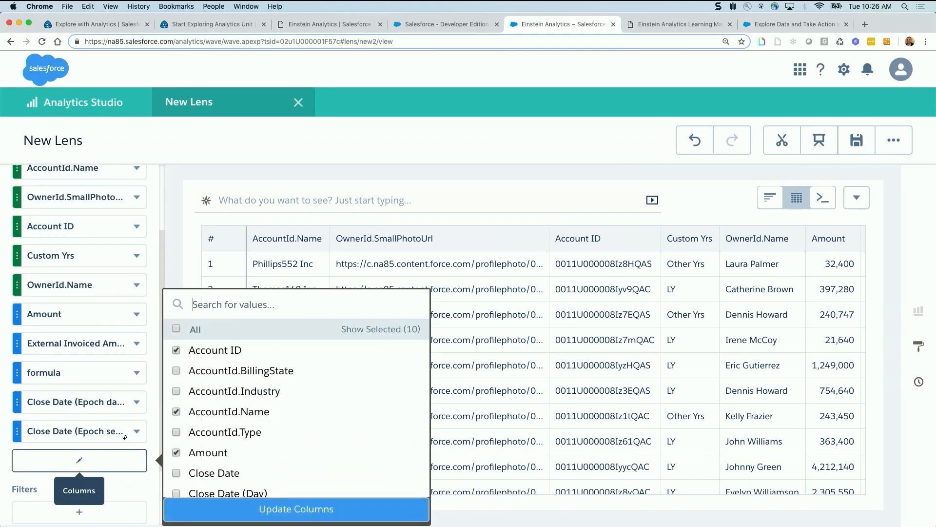
left_click(513, 148)
left_click(696, 141)
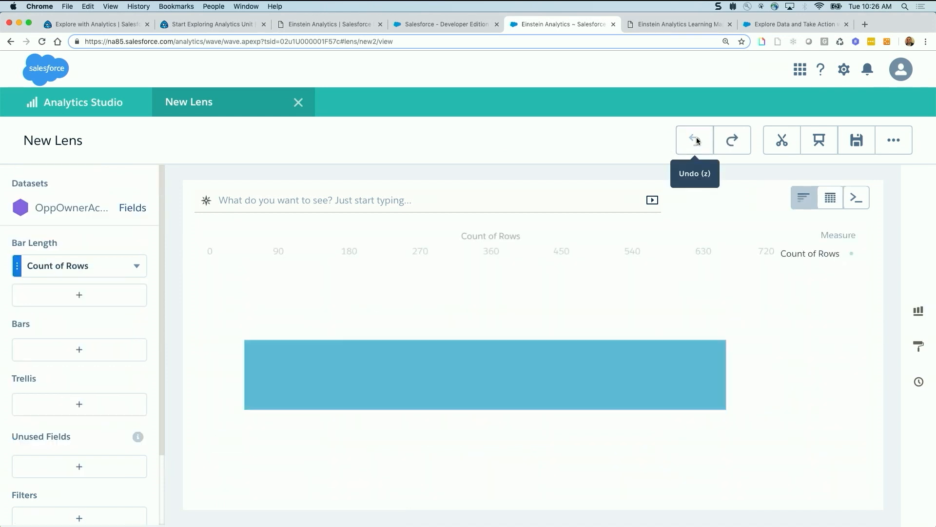
- View the lens query in SAQL mode, and undo the mode switch to return to the bar chart
mouse_move(829, 203)
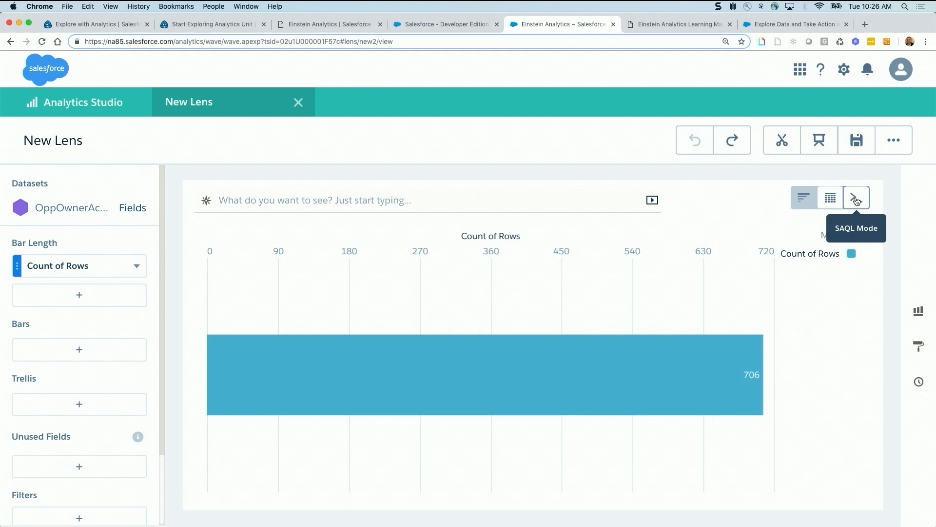
left_click(857, 200)
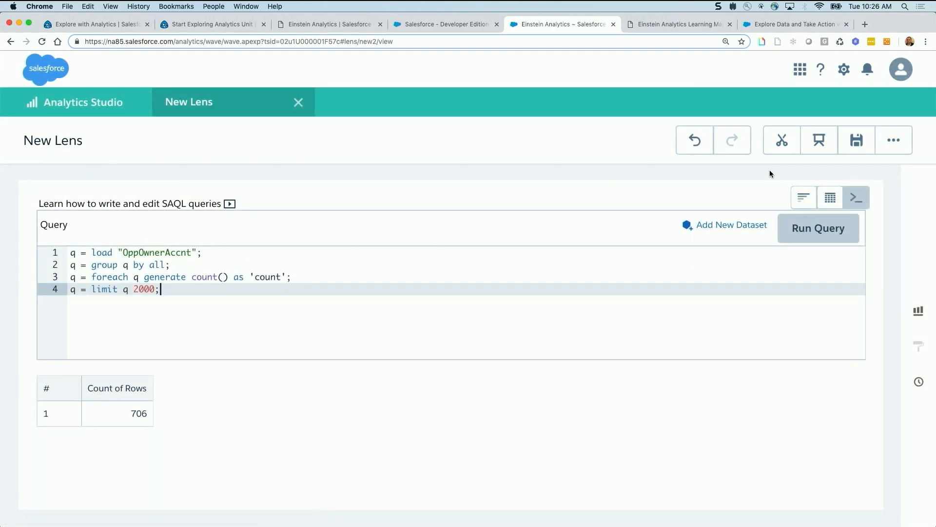
left_click(695, 143)
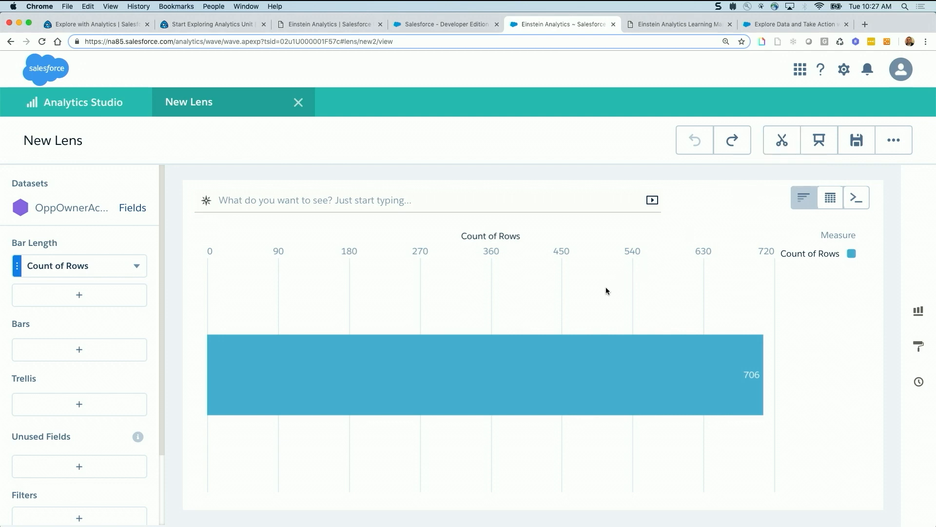
key("ctrl+Left")
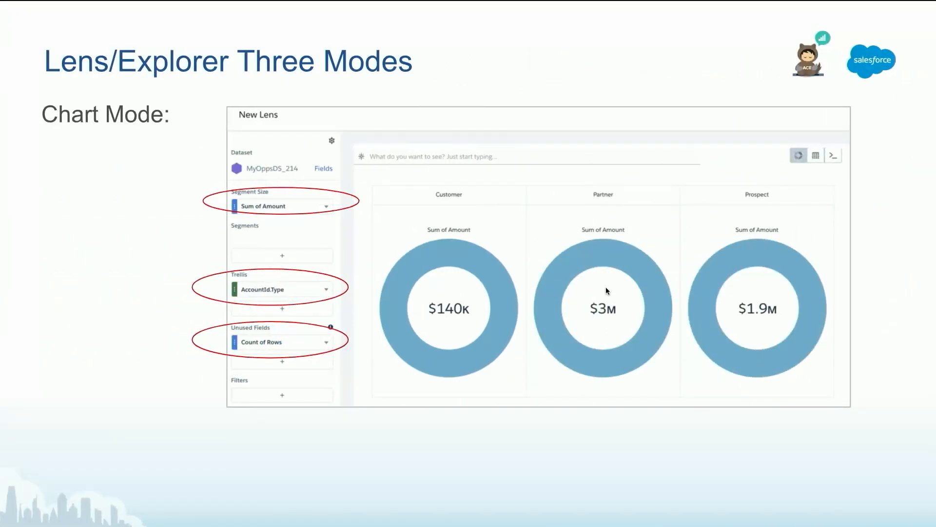
key("Right")
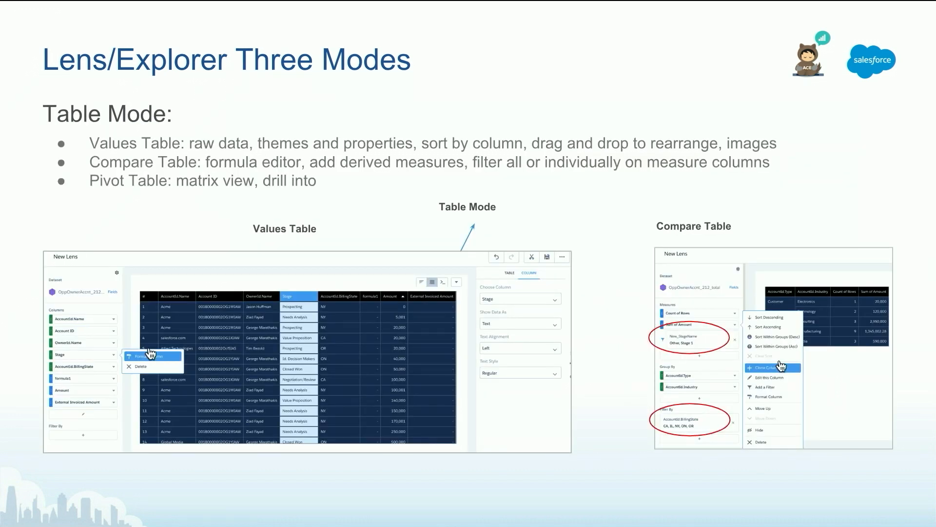
key("Right")
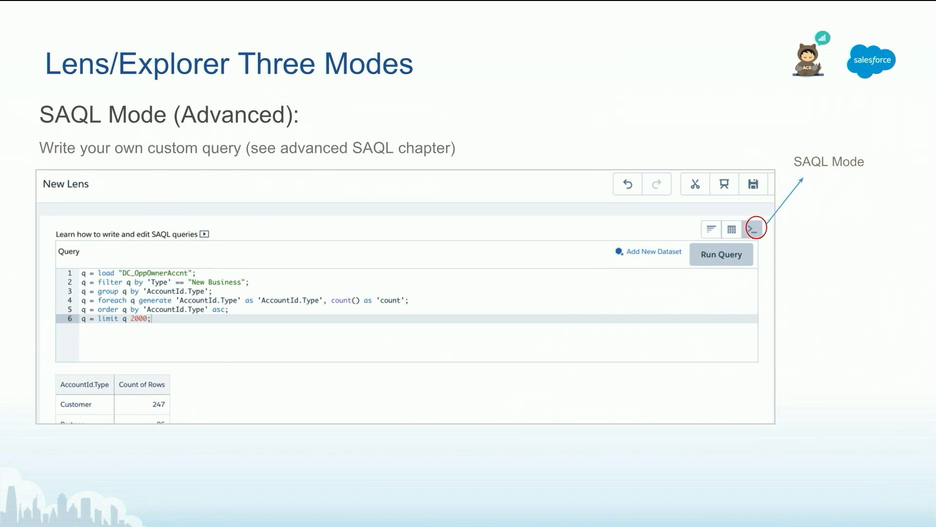
key("Right")
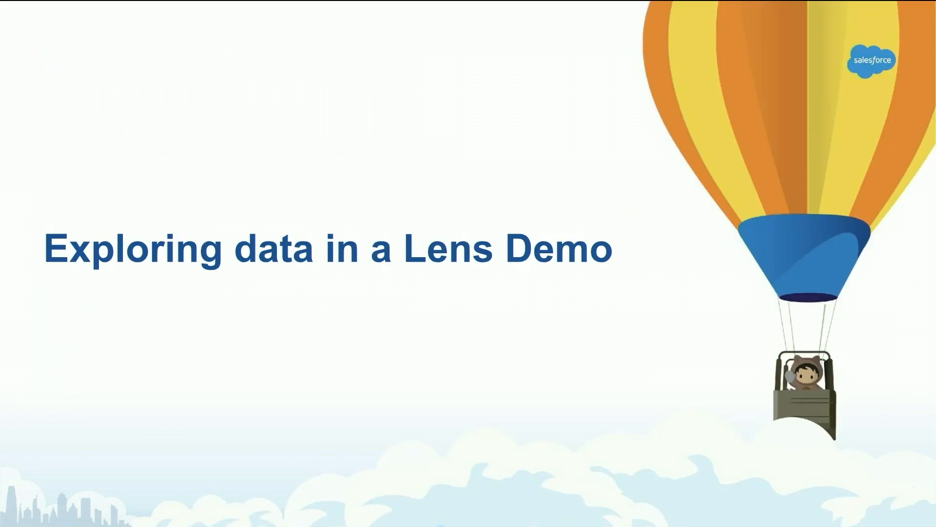
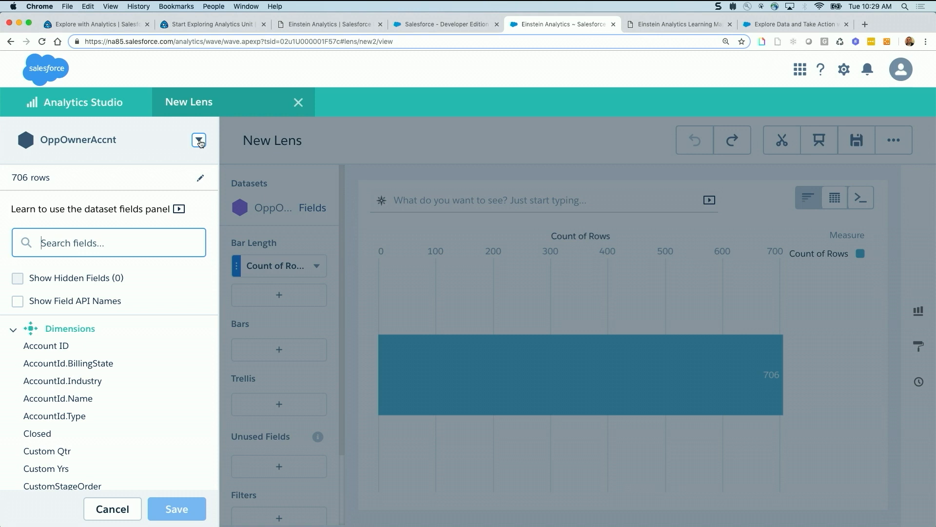
- Start choosing default fields for the OppOwnerAccnt dataset, adding AccountId.Name and Name
left_click(199, 141)
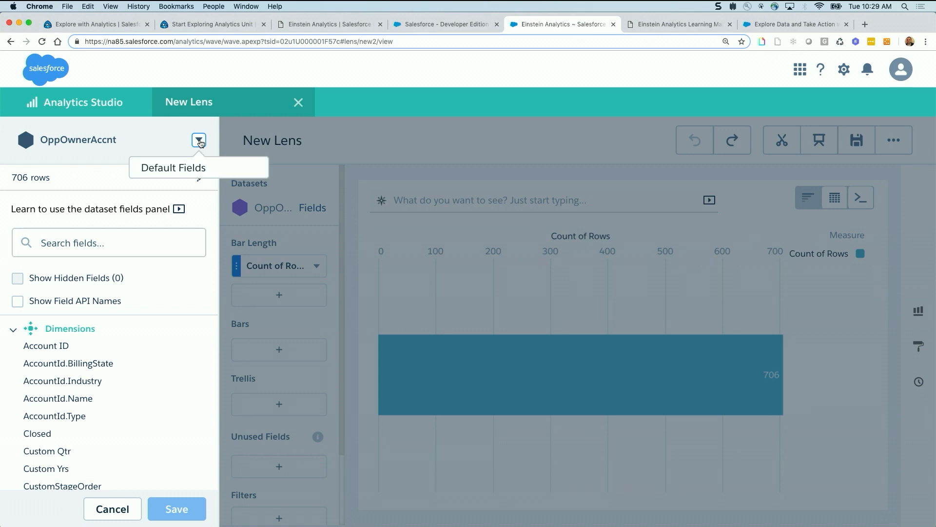
left_click(177, 167)
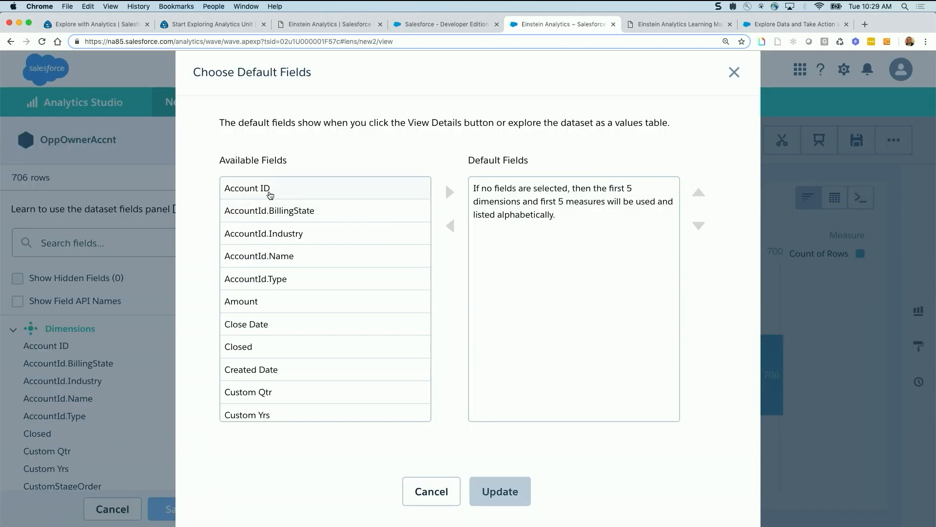
left_click(281, 256)
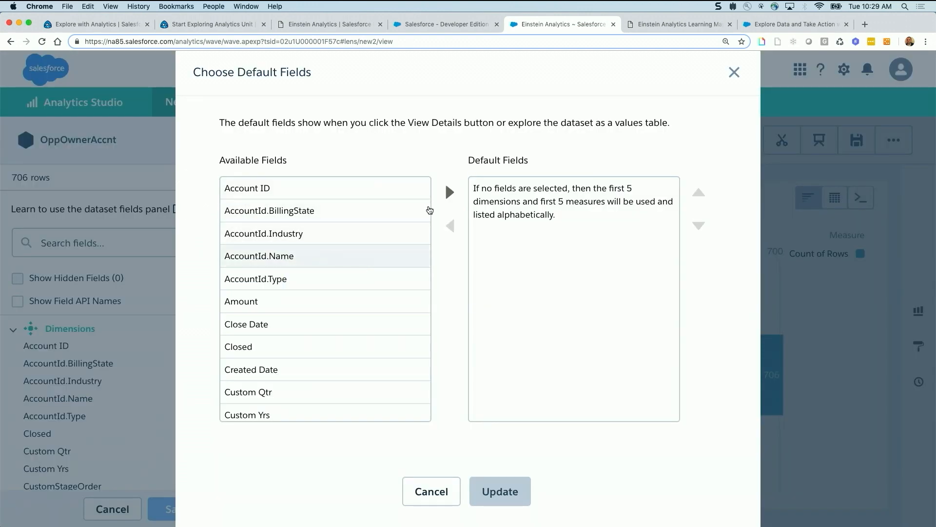
left_click(450, 192)
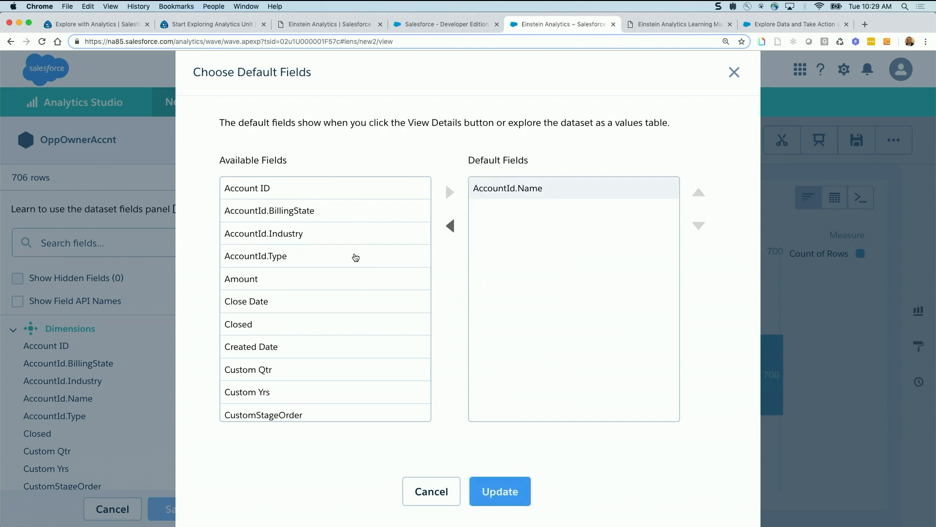
scroll(290, 334, "down", 5)
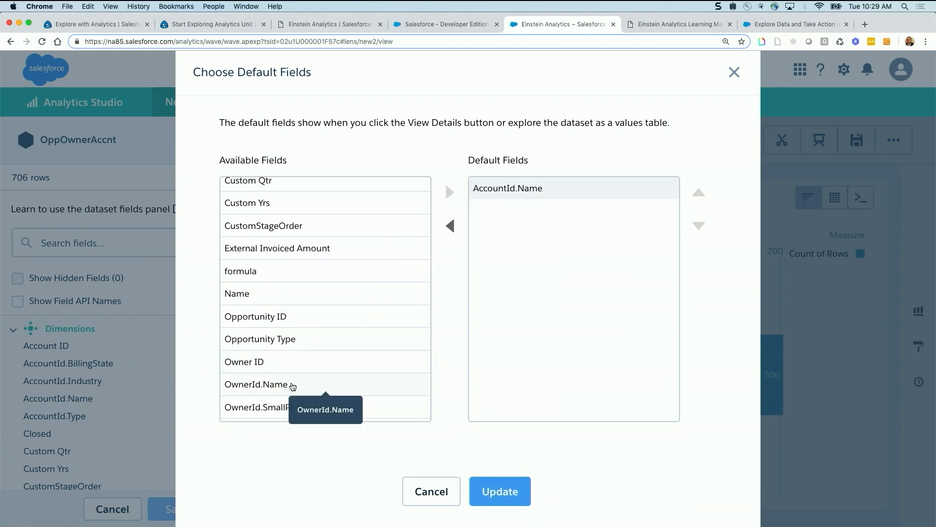
scroll(290, 385, "down", 2)
left_click(282, 252)
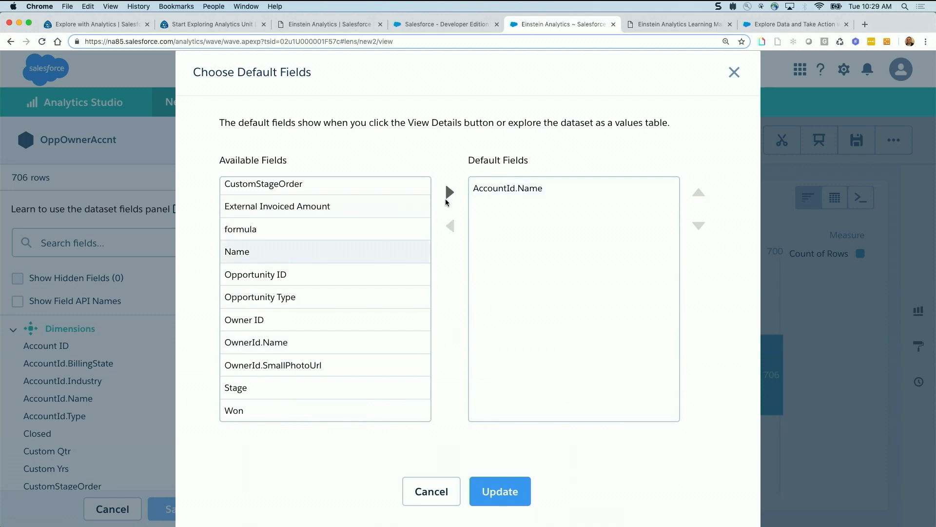
left_click(448, 192)
- Add OwnerId.Name and Amount to the dataset's default fields, and apply the update
scroll(348, 291, "down", 4)
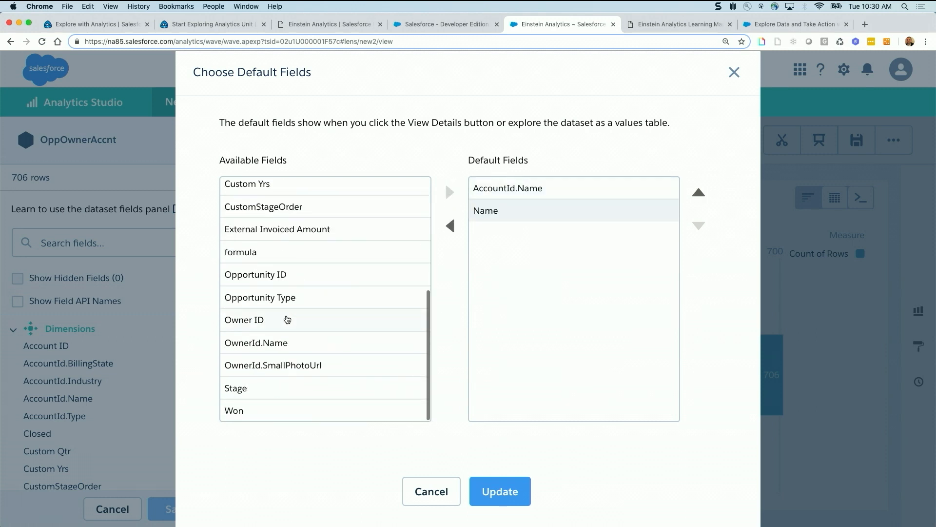
left_click(257, 347)
left_click(449, 192)
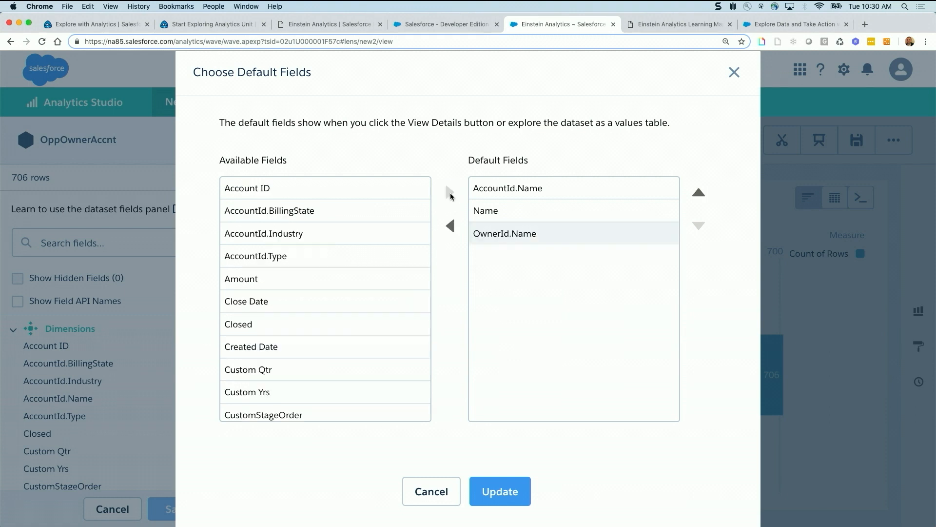
left_click(291, 283)
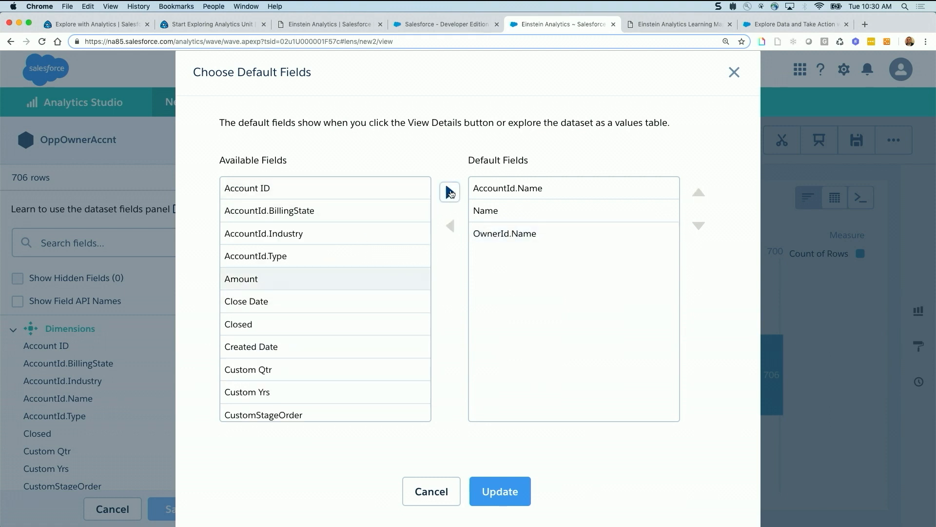
left_click(449, 192)
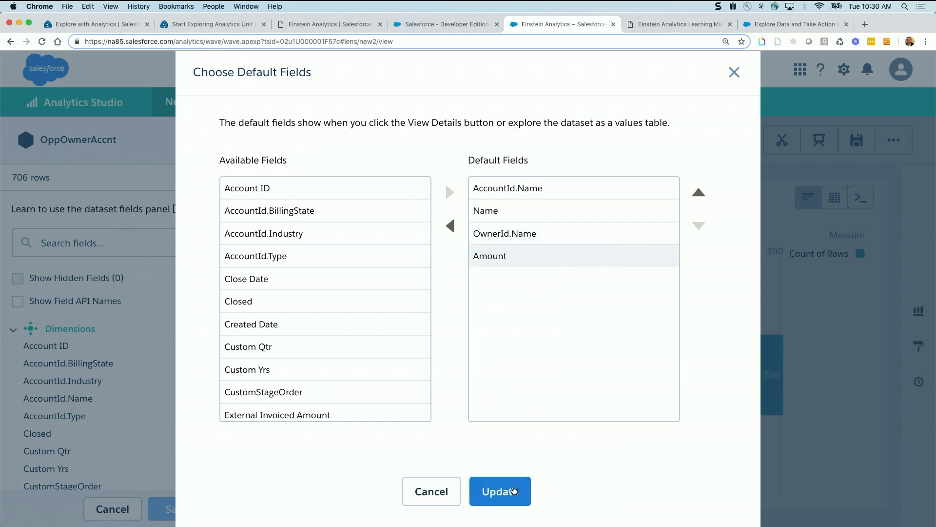
left_click(514, 489)
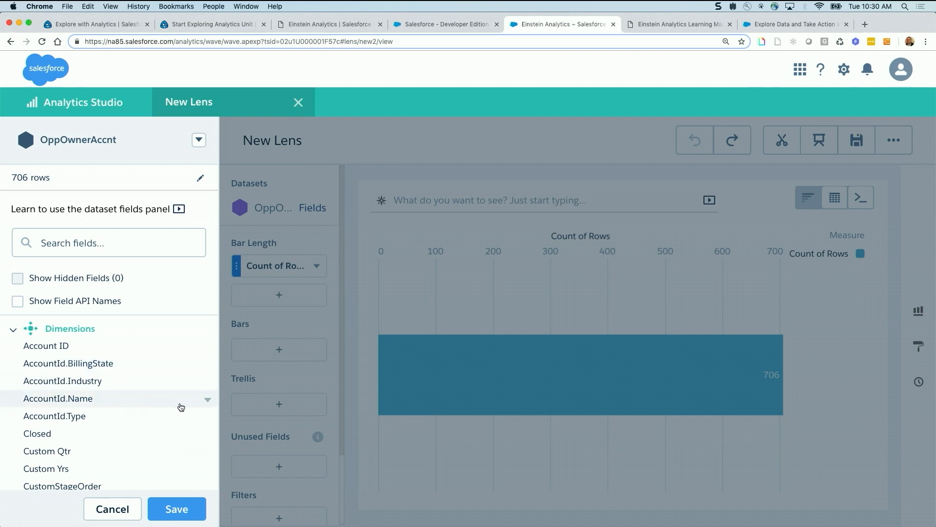
- Rename the AccountId.Name dimension to Account Name in the dataset's fields
left_click(87, 398)
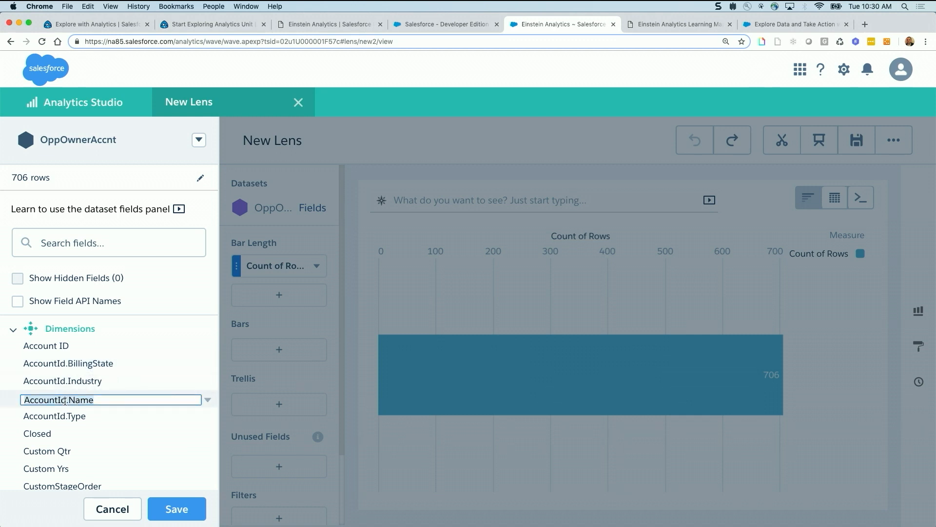
left_click(68, 400)
key("BackSpace")
key("BackSpace")
key("BackSpace")
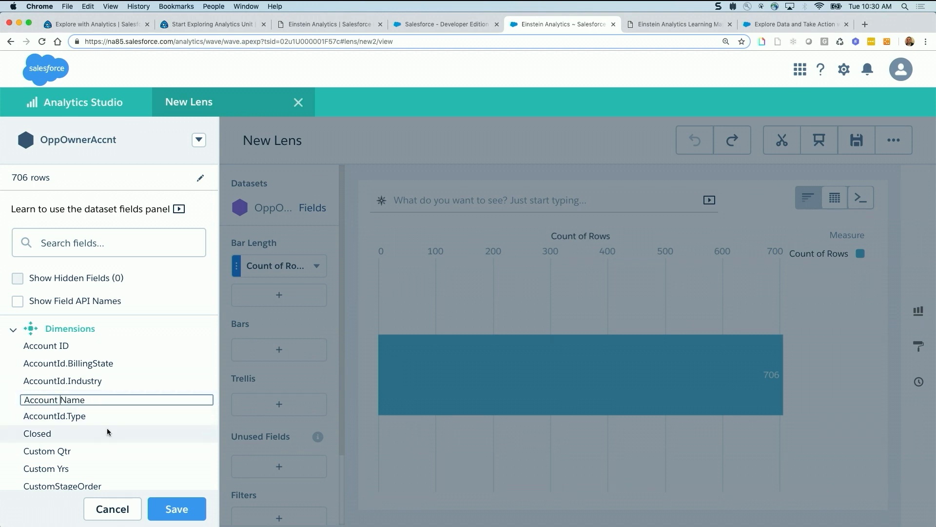
- Rename the OwnerId.Name dimension to Rep Name in the dataset's fields
scroll(107, 428, "down", 5)
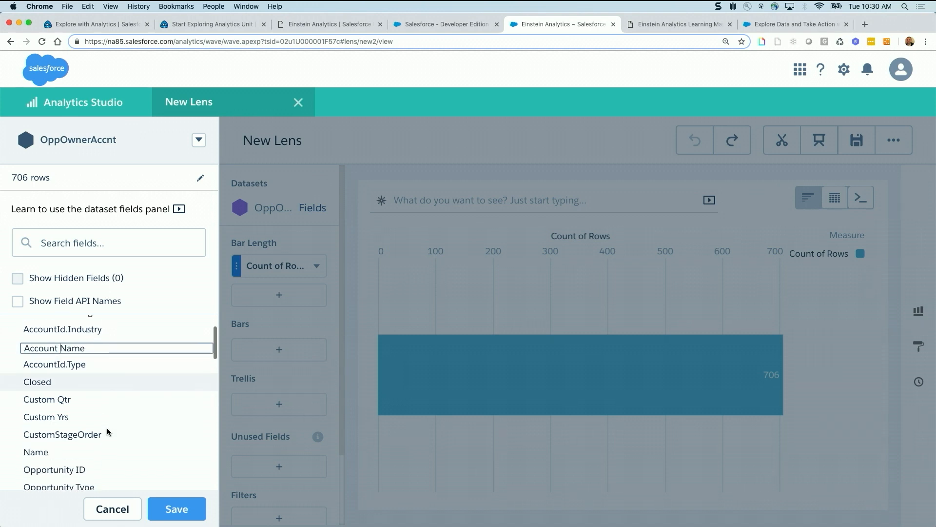
scroll(107, 429, "down", 1)
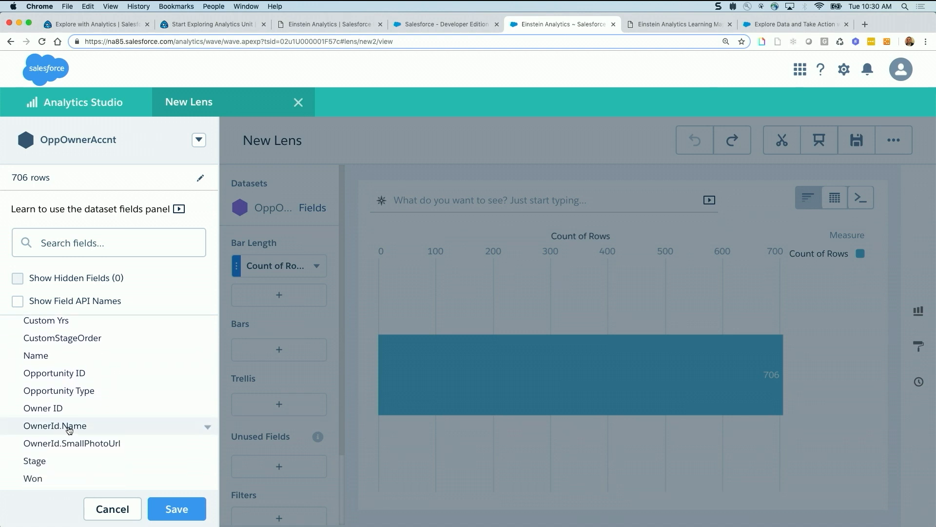
scroll(71, 439, "down", 8)
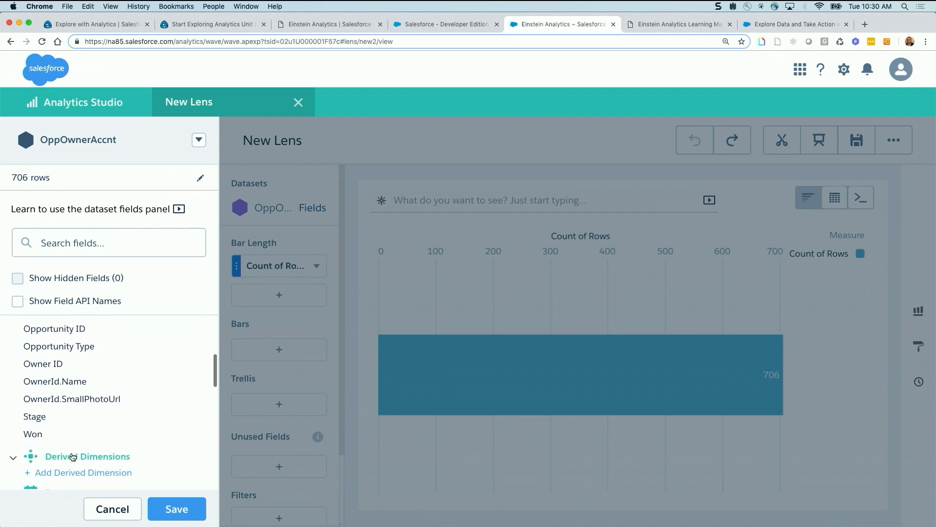
scroll(73, 457, "down", 1)
left_click(60, 374)
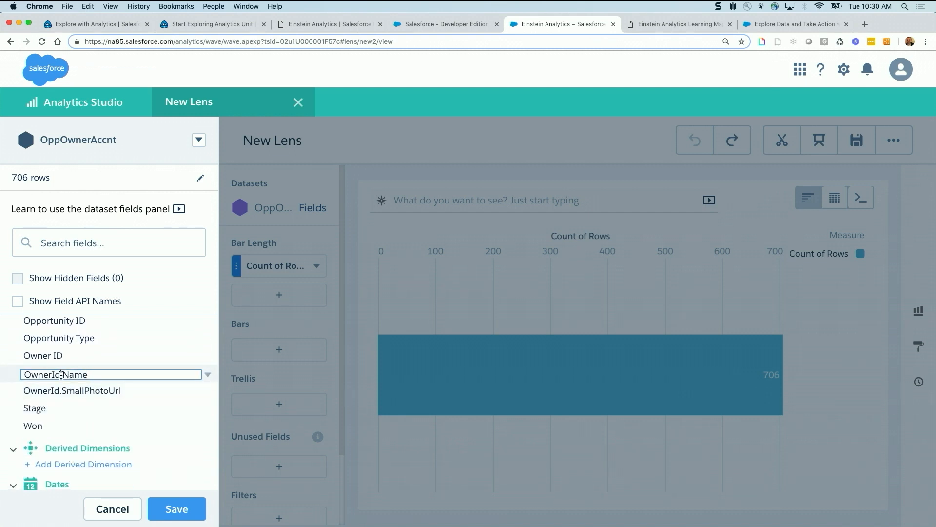
left_click_drag(62, 374, 20, 370)
type("Rep")
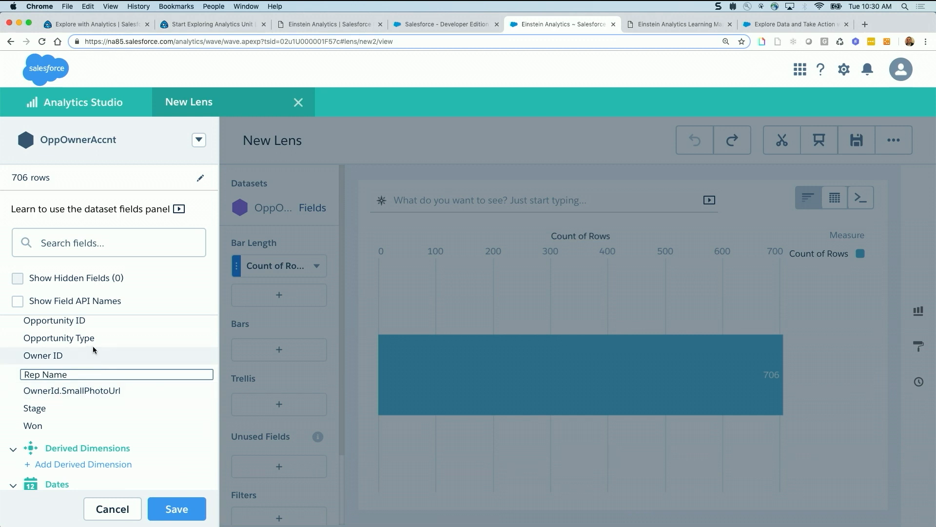
- Open the AccountId.Type dimension's values for editing and pick Customer as the value to customize
scroll(92, 346, "up", 3)
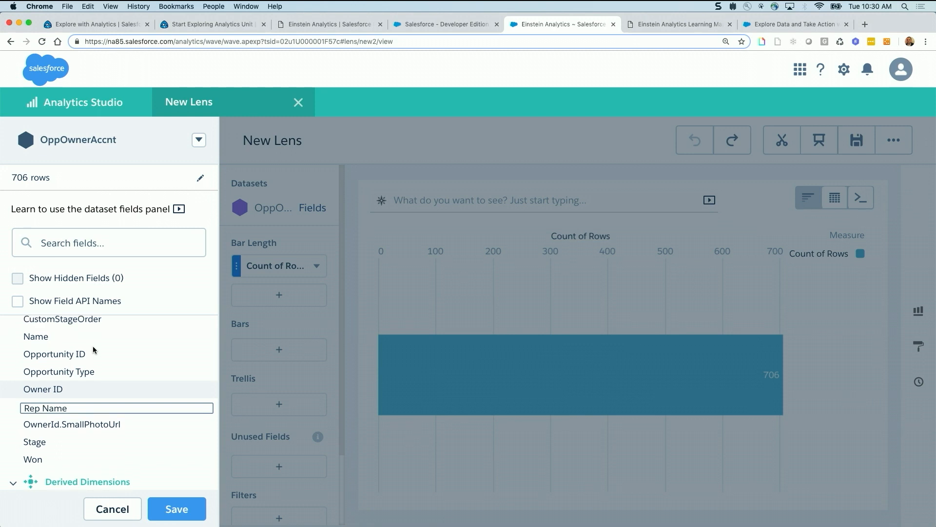
scroll(92, 346, "up", 5)
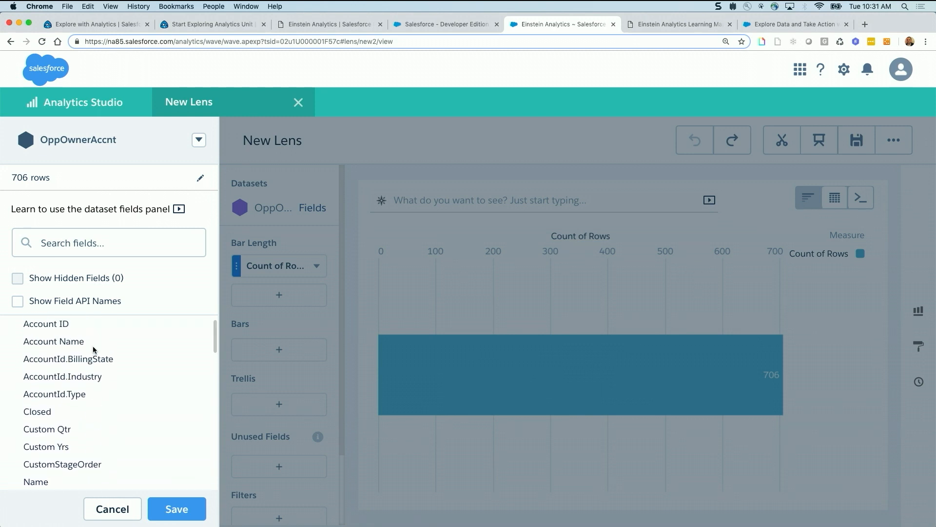
scroll(93, 347, "up", 1)
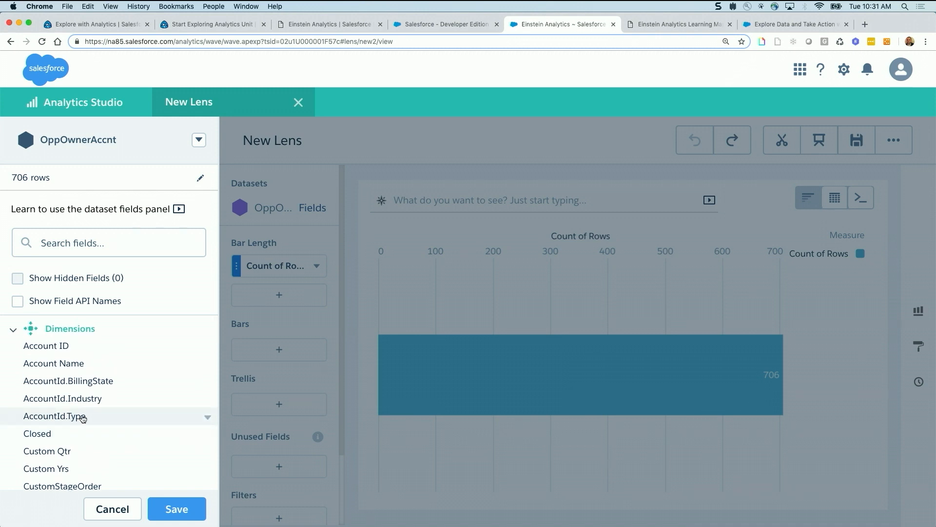
scroll(207, 390, "down", 5)
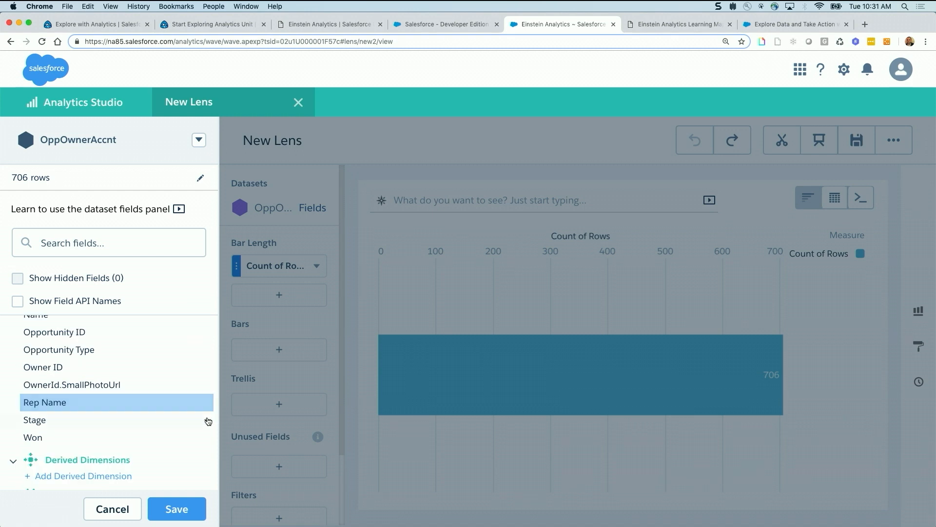
scroll(207, 381, "up", 4)
scroll(207, 380, "up", 1)
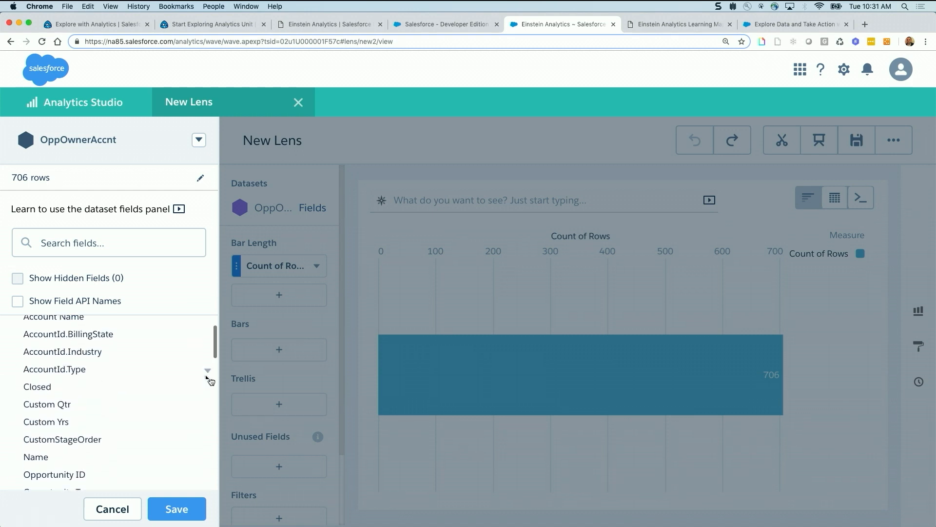
left_click(207, 371)
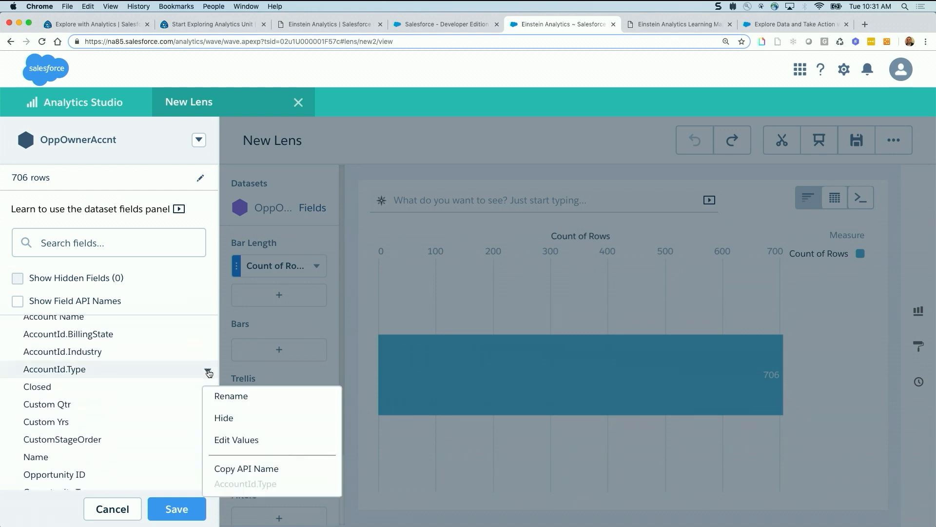
left_click(237, 440)
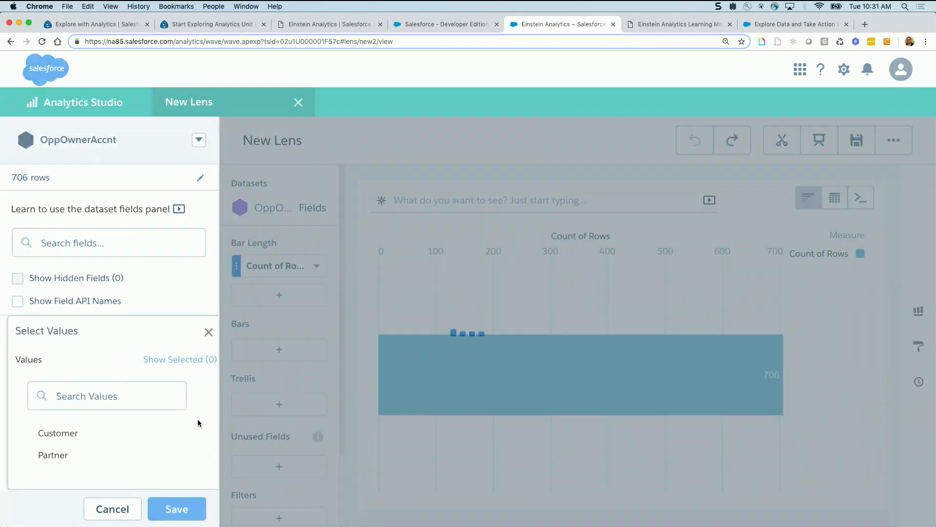
scroll(204, 444, "down", 2)
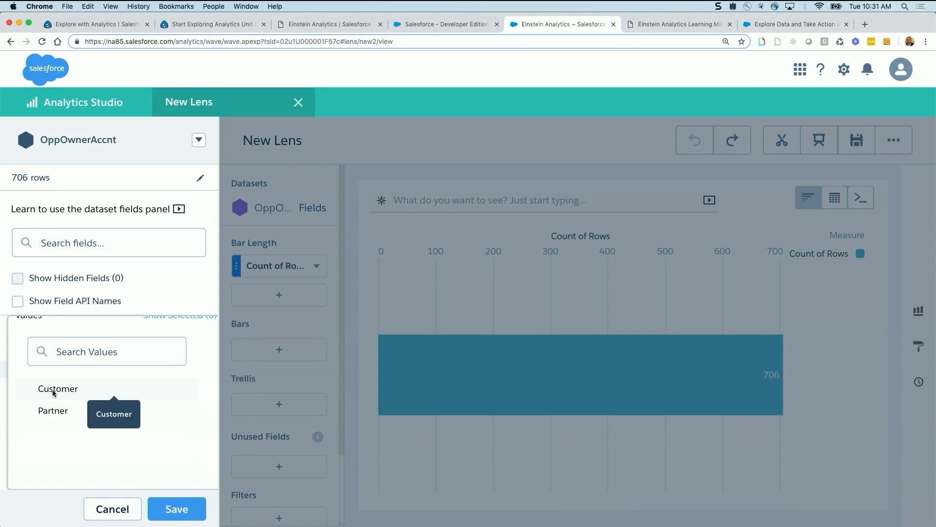
left_click(54, 390)
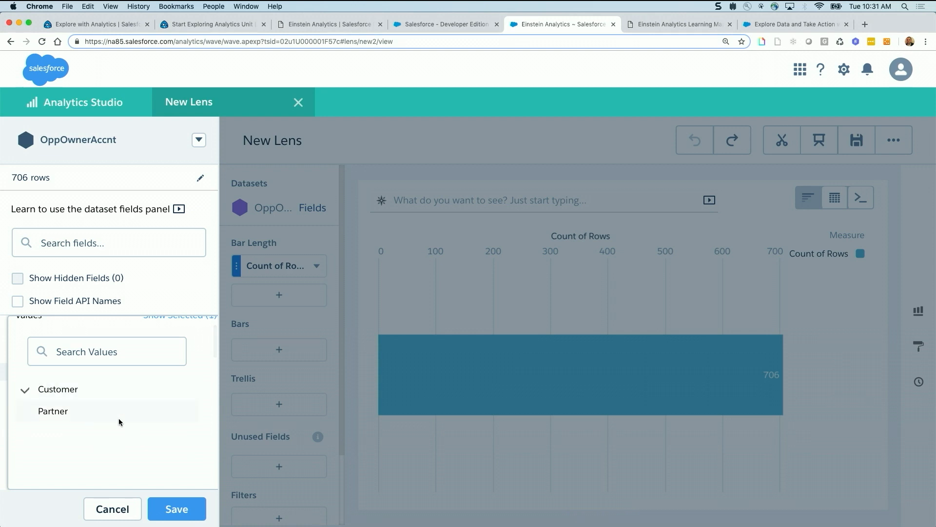
scroll(126, 420, "down", 1)
scroll(128, 423, "down", 2)
scroll(128, 423, "up", 1)
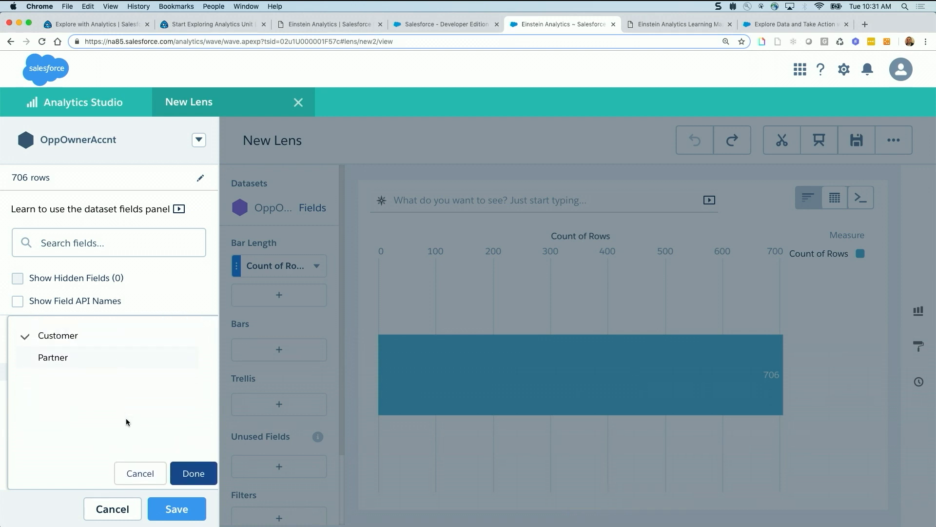
left_click(194, 475)
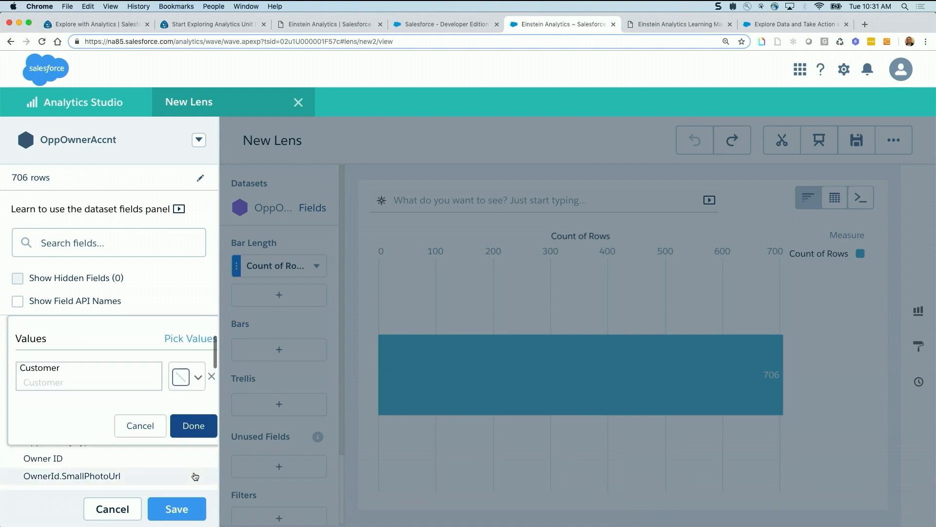
- Assign a bright green color to the Customer value of AccountId.Type and apply the value settings
left_click(191, 382)
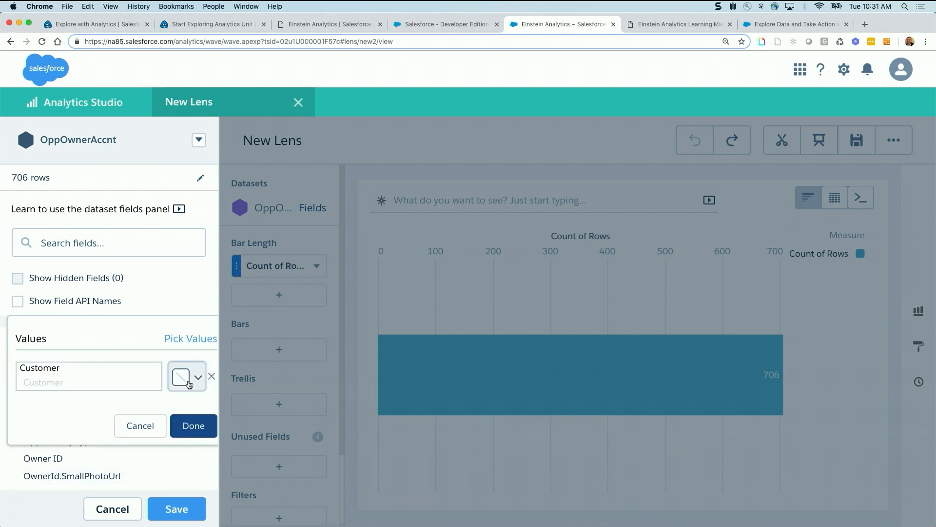
left_click(193, 418)
scroll(164, 420, "down", 1)
scroll(163, 421, "down", 3)
left_click(133, 359)
left_click(136, 381)
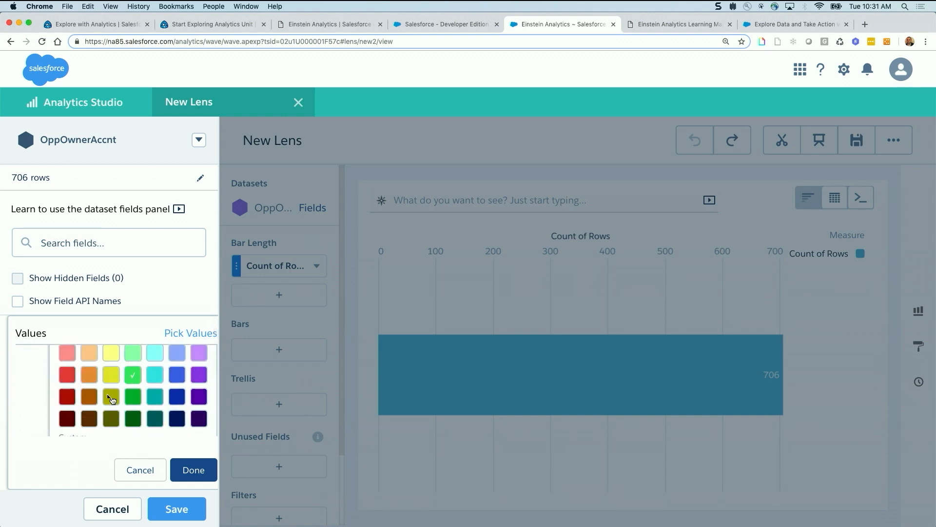
scroll(40, 397, "up", 3)
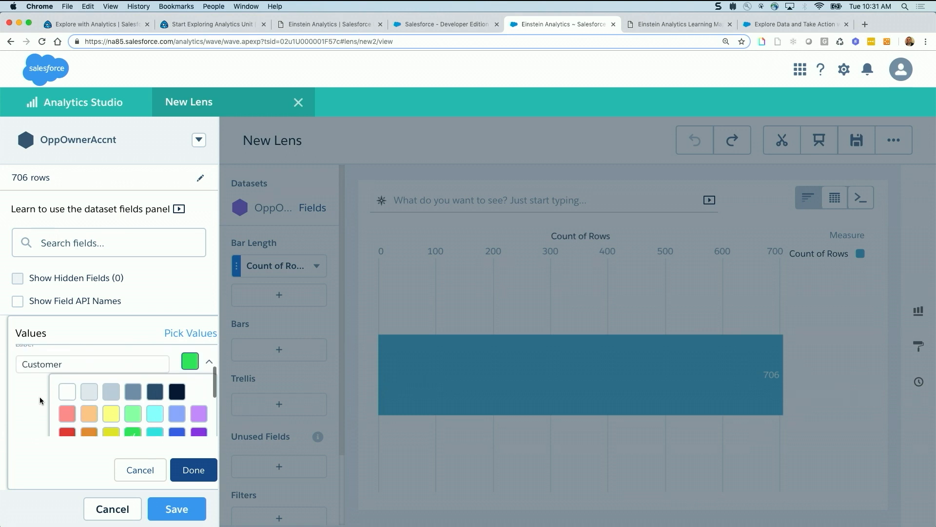
left_click(209, 361)
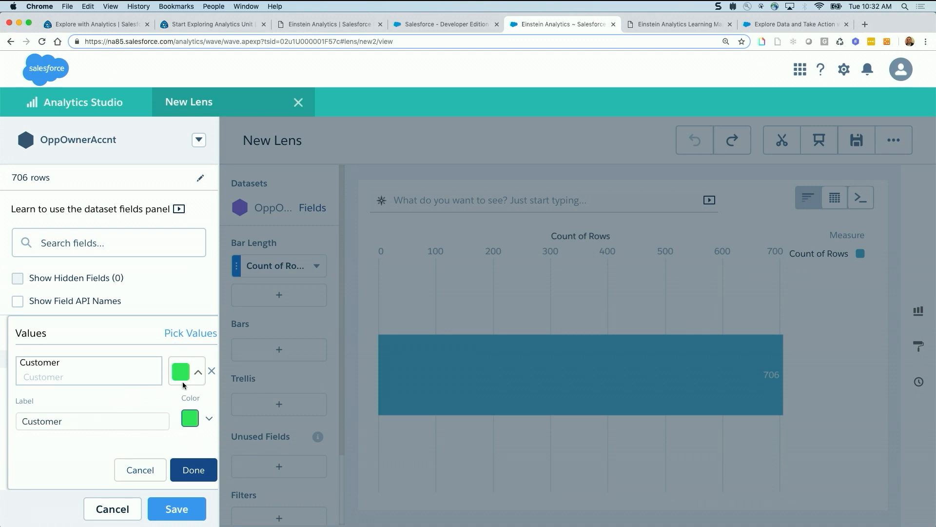
left_click(190, 467)
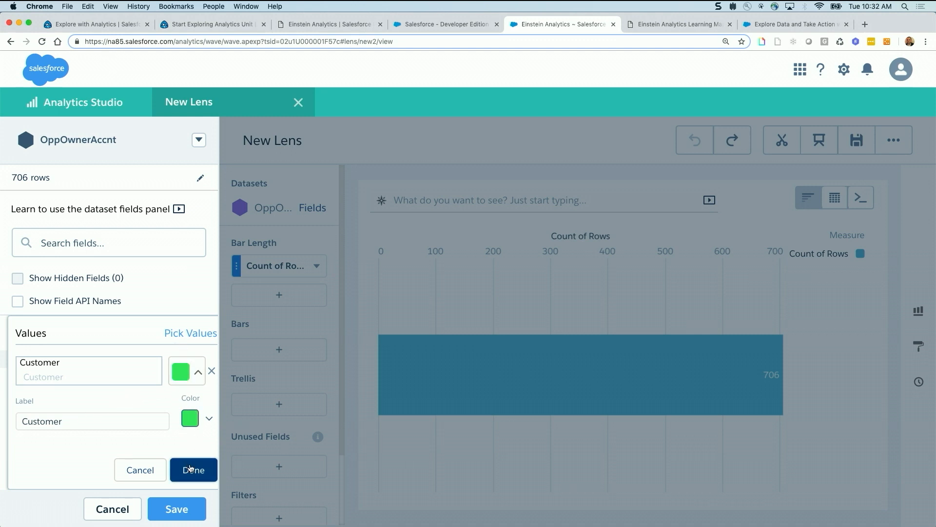
left_click(190, 468)
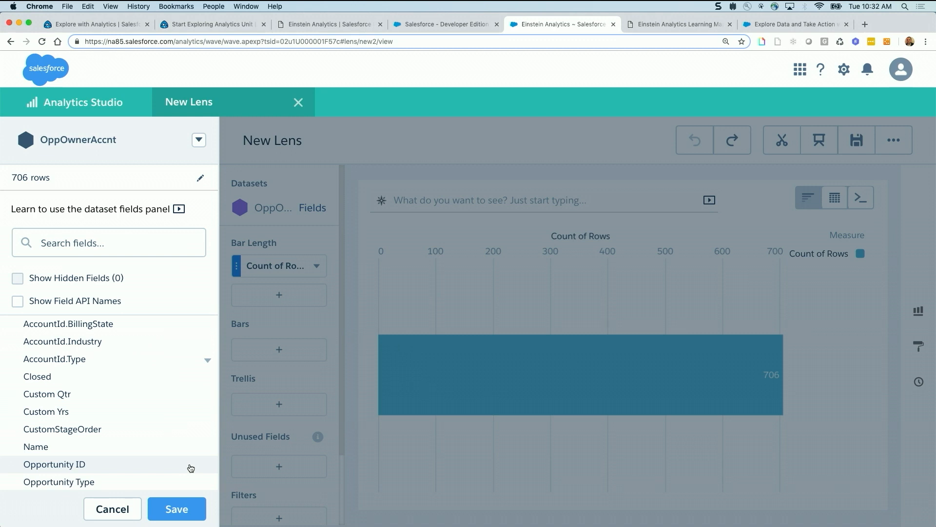
- Start a custom number format for the Amount measure based on $#,### and select its dollar sign for replacement
scroll(173, 388, "up", 3)
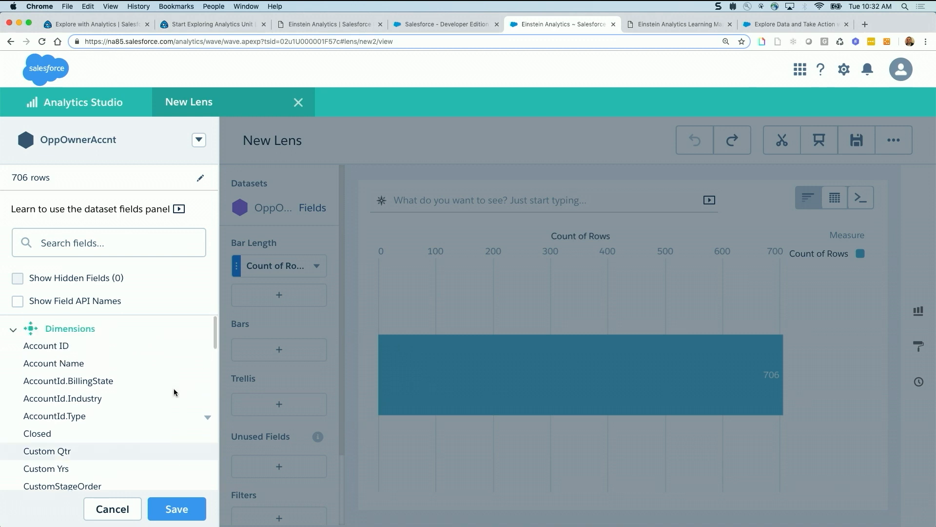
scroll(174, 388, "down", 4)
scroll(174, 390, "down", 8)
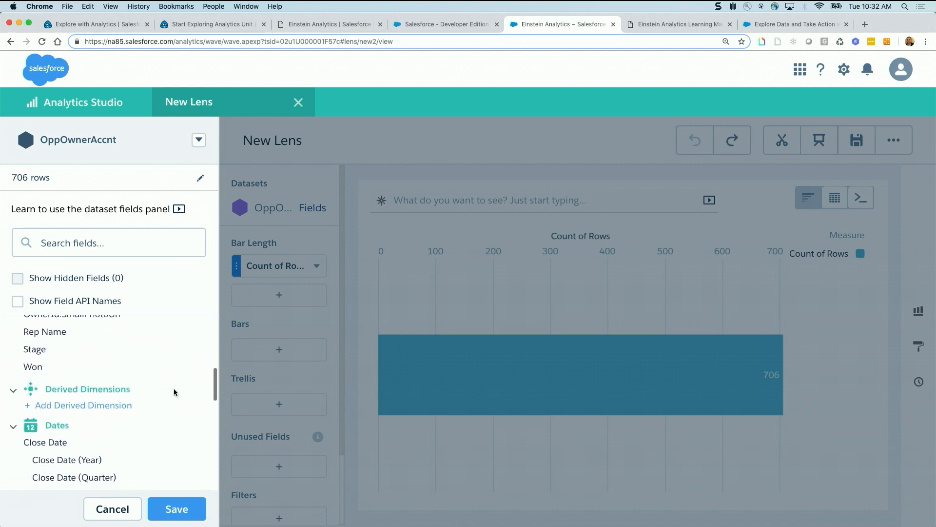
scroll(173, 388, "down", 9)
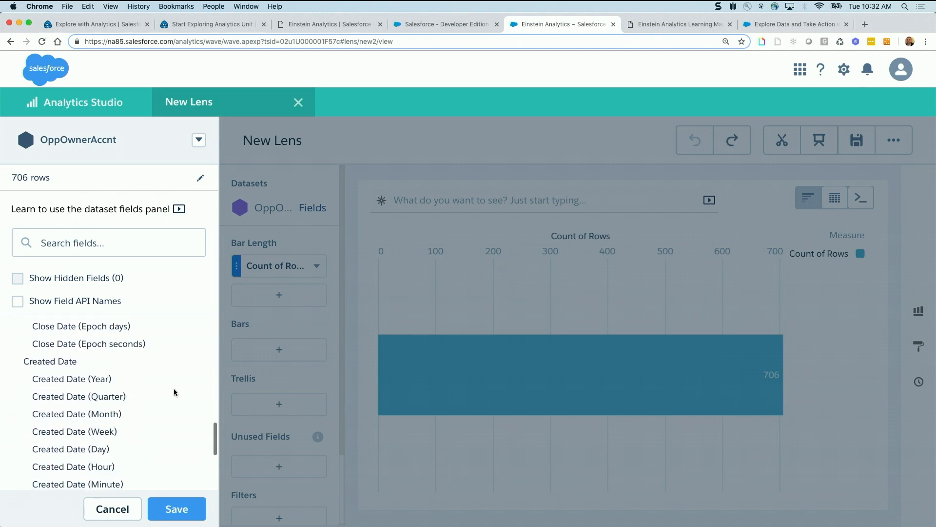
scroll(174, 388, "down", 2)
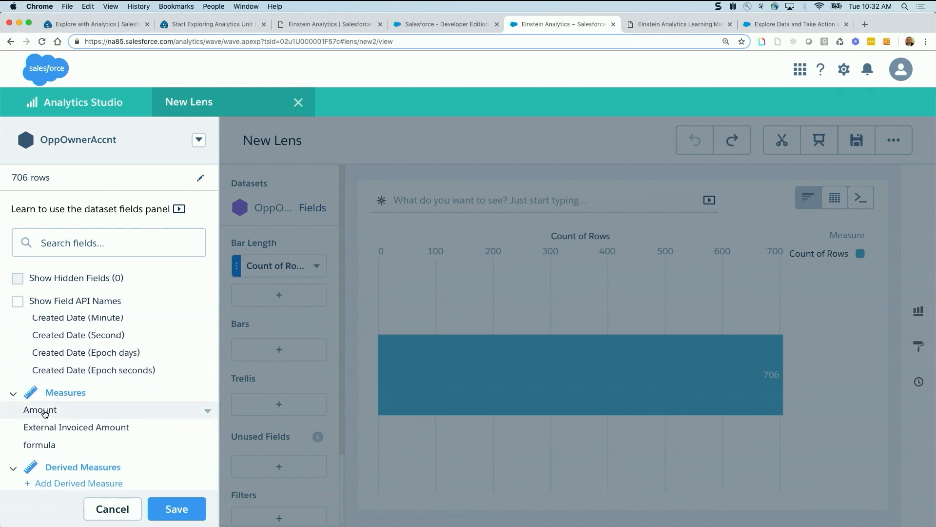
left_click(209, 411)
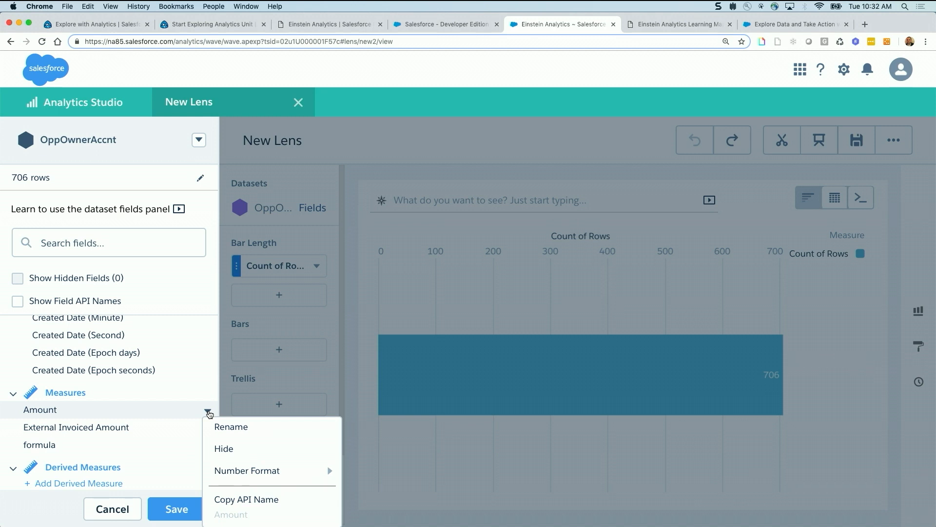
mouse_move(240, 472)
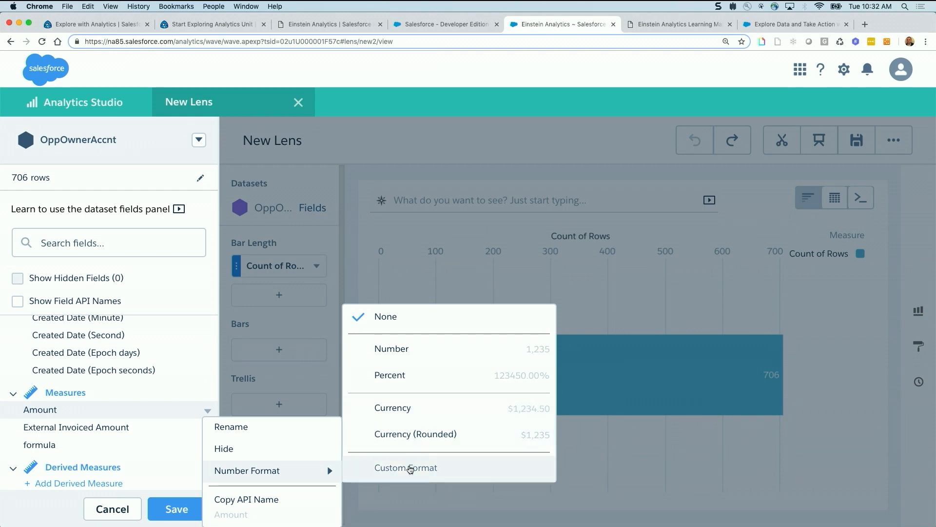
left_click(409, 469)
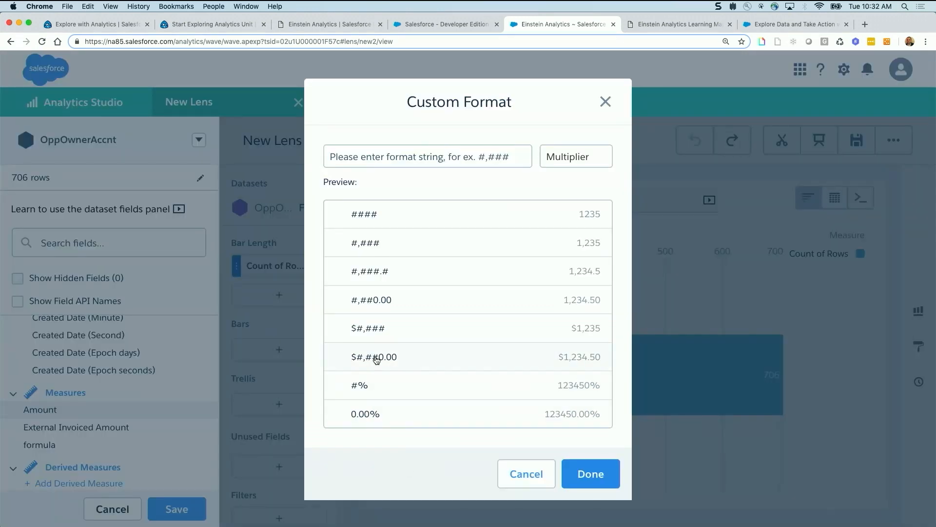
left_click(363, 334)
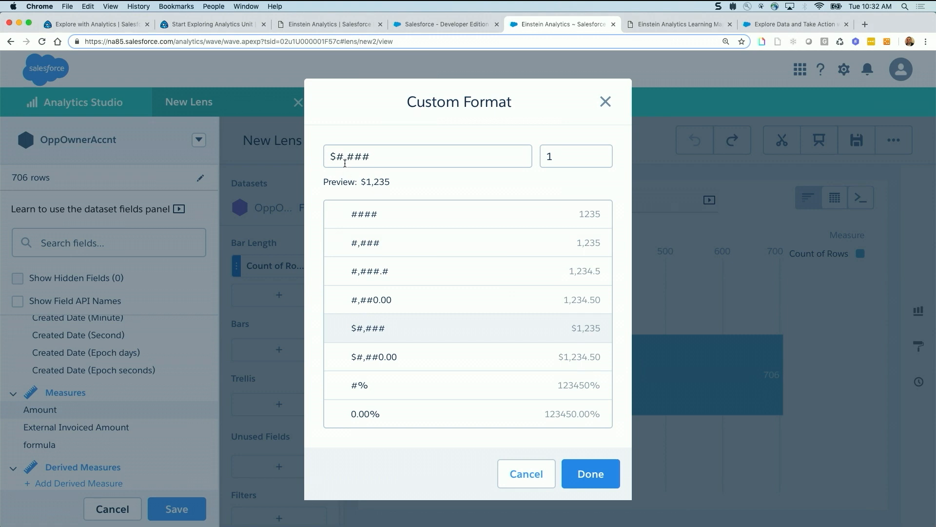
left_click_drag(336, 154, 331, 153)
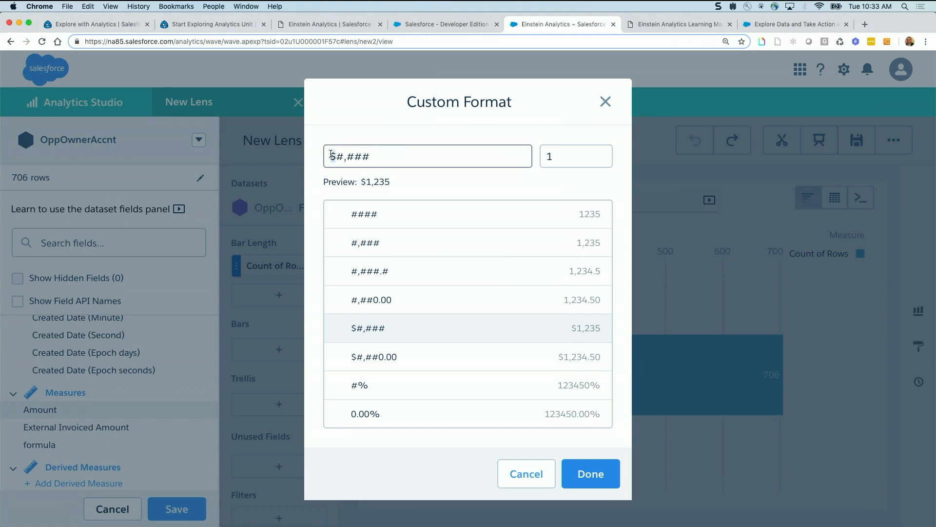
- Search Google for "euro symbol" in a new browser tab and copy the € sign from the results
left_click(864, 25)
type("euro s")
type("ign")
key("BackSpace")
key("BackSpace")
key("BackSpace")
type("y")
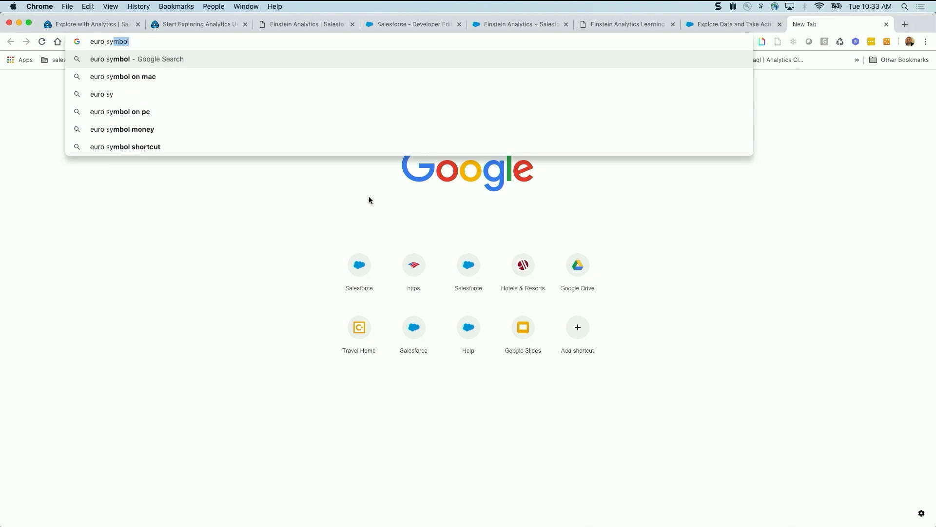
key("Return")
left_click_drag(92, 194, 74, 195)
key("super+c")
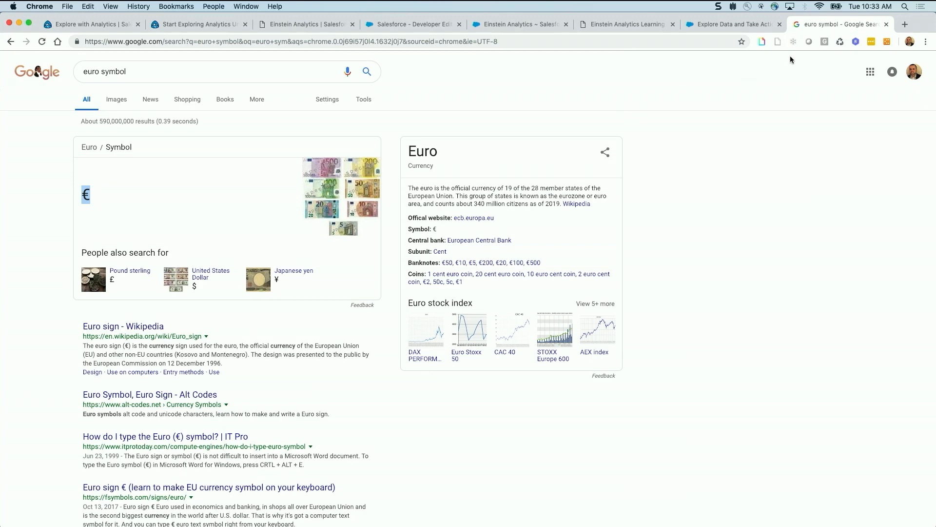
- Close the search tab, return to the lens, and replace the dollar sign with € in Amount's custom format, applying € #,###
left_click(887, 24)
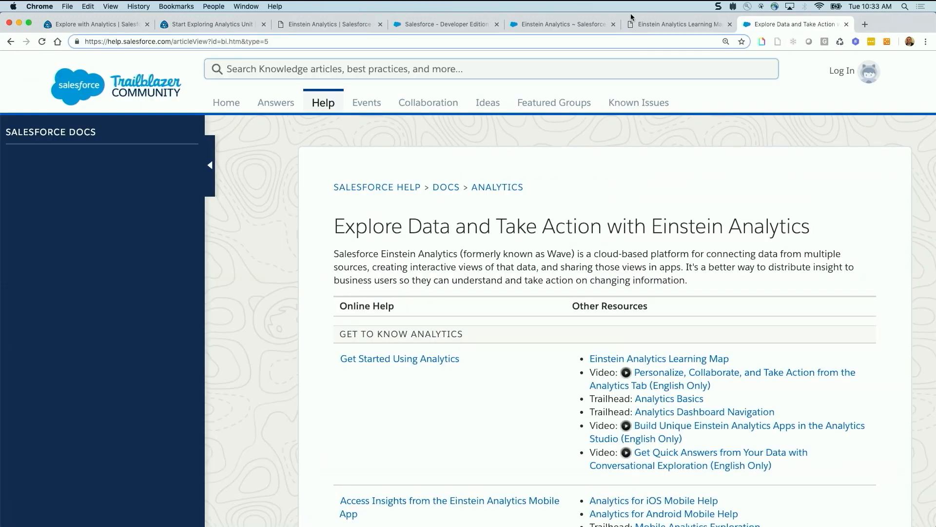
left_click(447, 28)
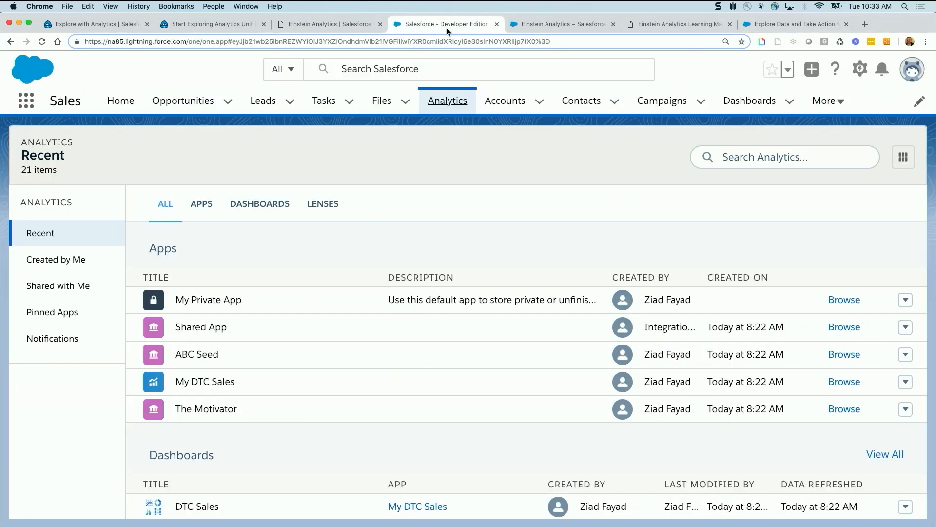
left_click(585, 25)
key("super+v")
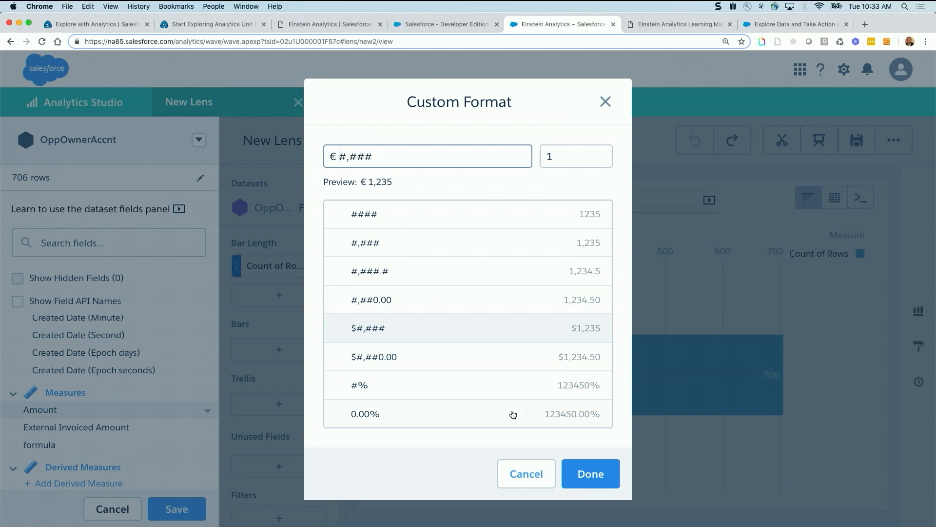
left_click(598, 480)
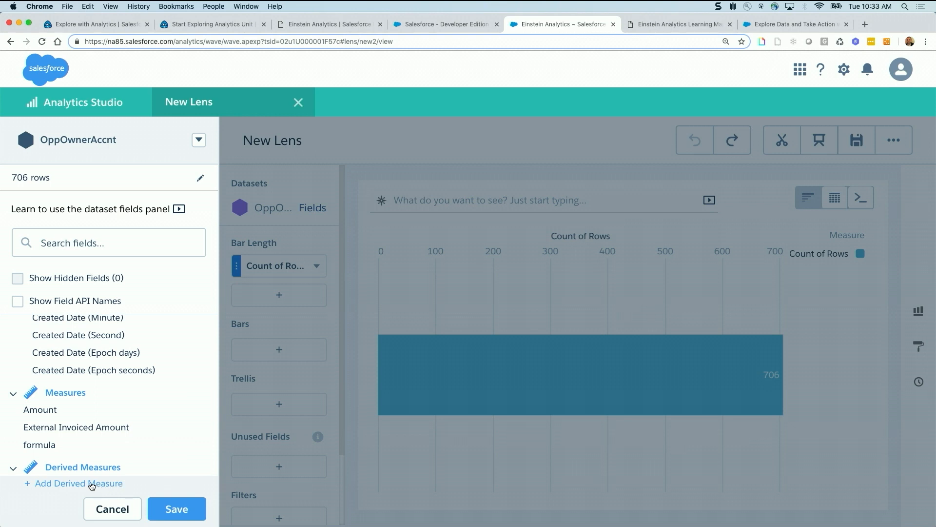
- Save the OppOwnerAccnt field changes, confirm applying them to all dashboards and lenses, and leave the field editor
scroll(124, 426, "up", 10)
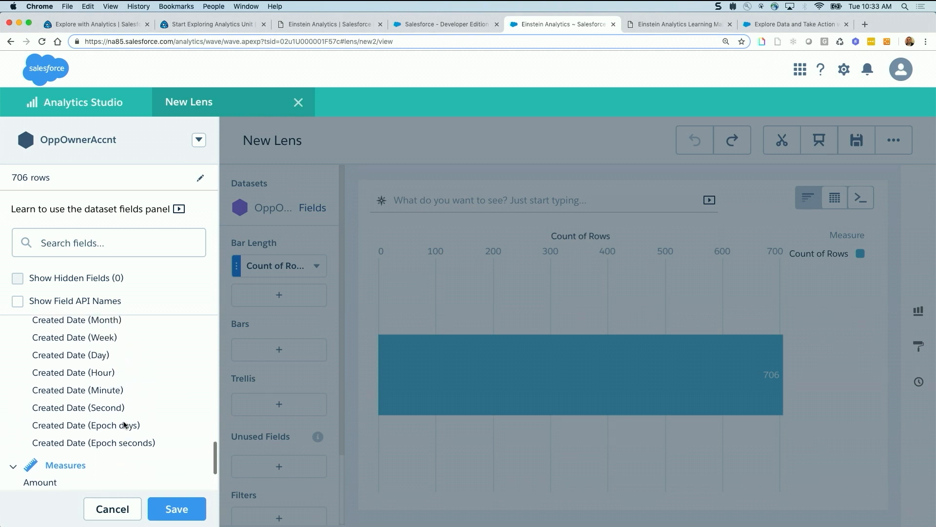
scroll(124, 421, "up", 5)
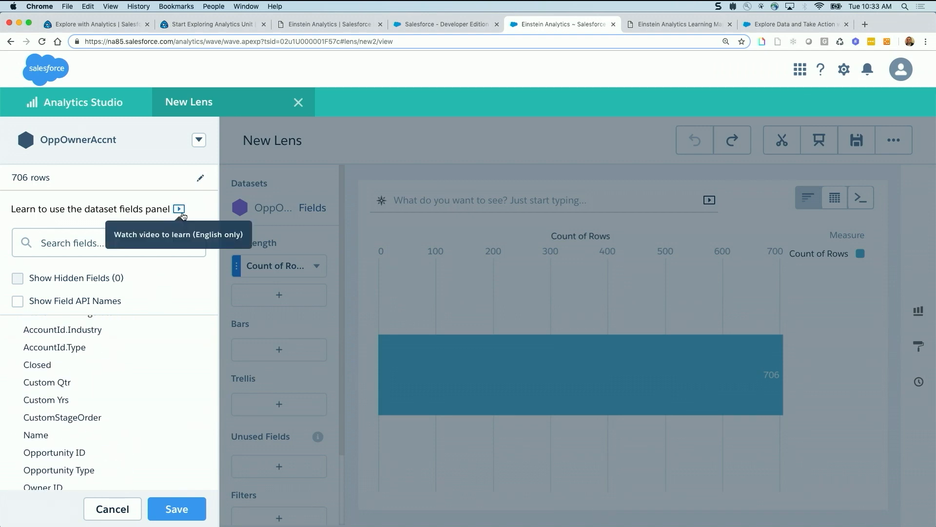
left_click(180, 211)
left_click(177, 508)
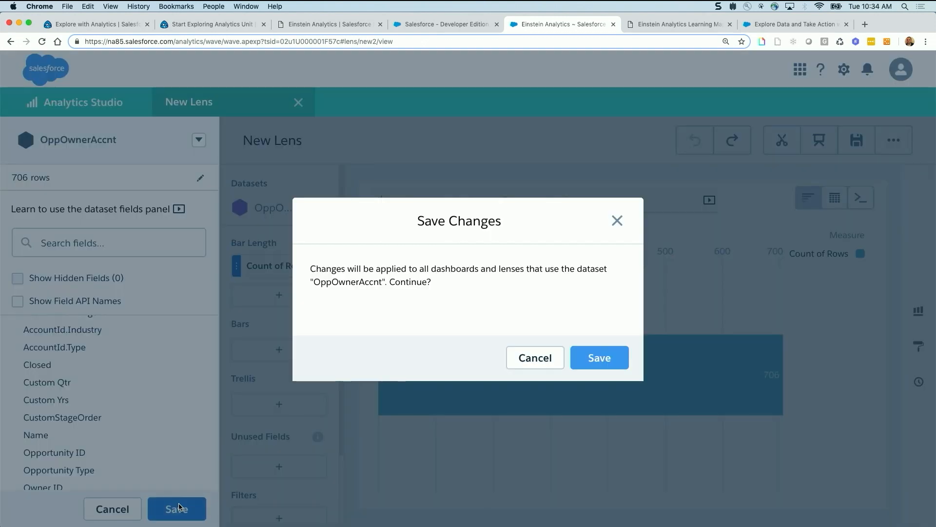
left_click(591, 357)
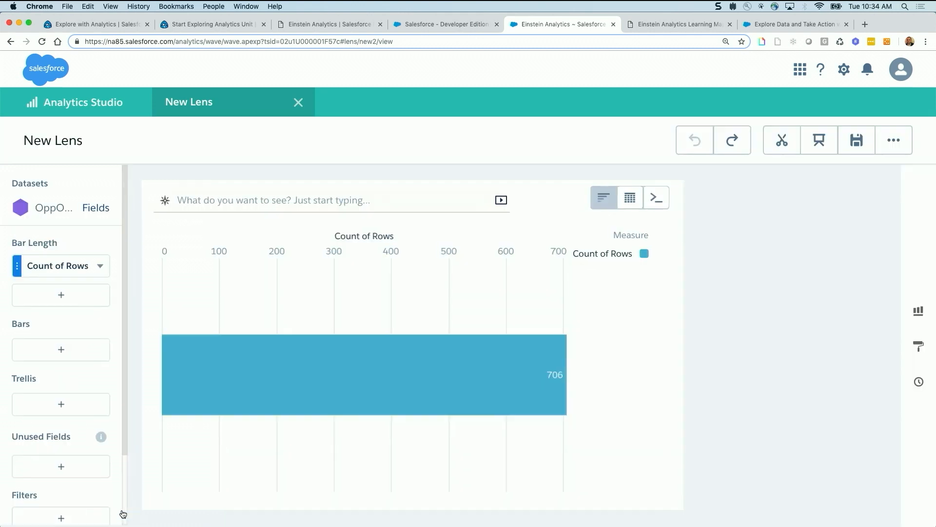
left_click(112, 508)
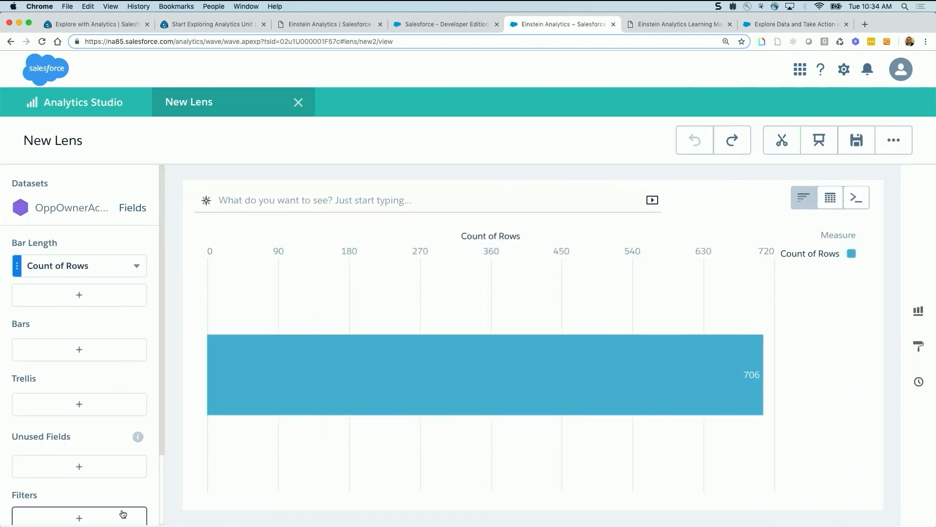
- Reload Analytics Studio, dismiss the application error, and open the OppOwnerAccnt dataset from Recent as a new lens
left_click(42, 44)
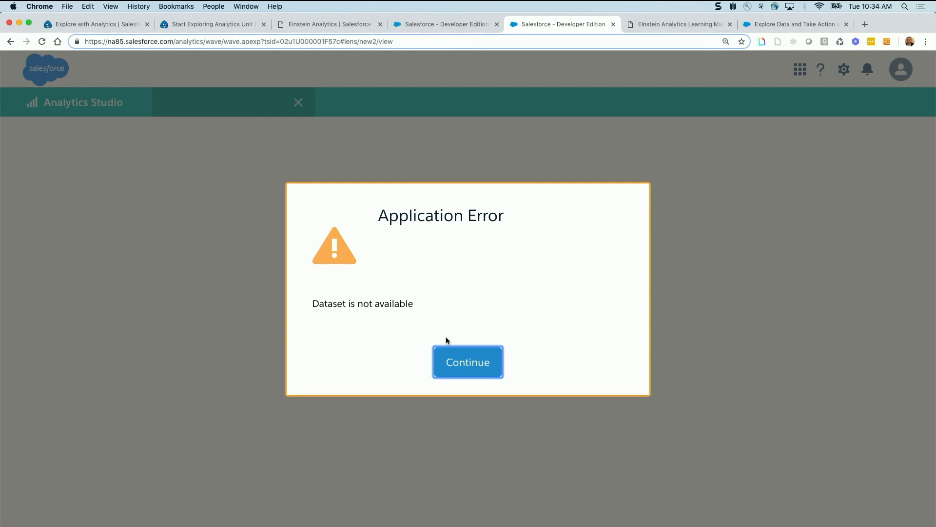
left_click(466, 360)
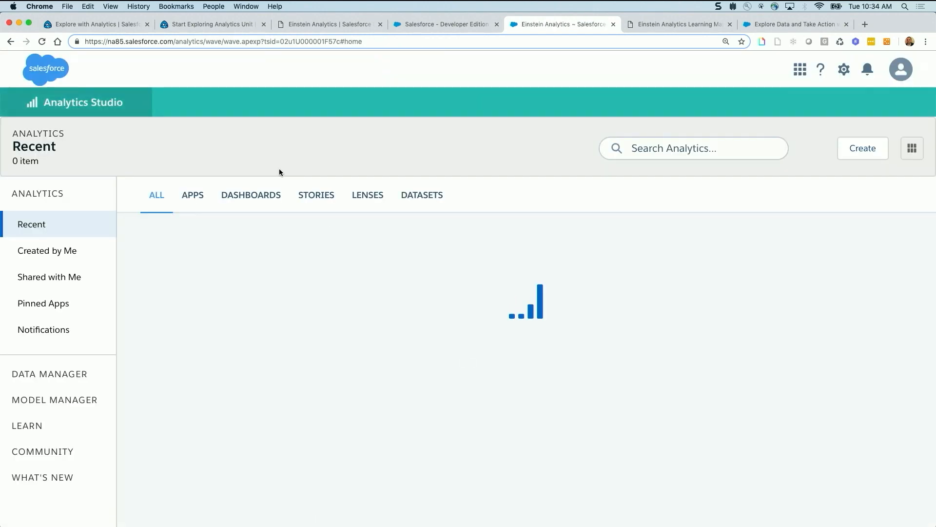
scroll(216, 339, "down", 8)
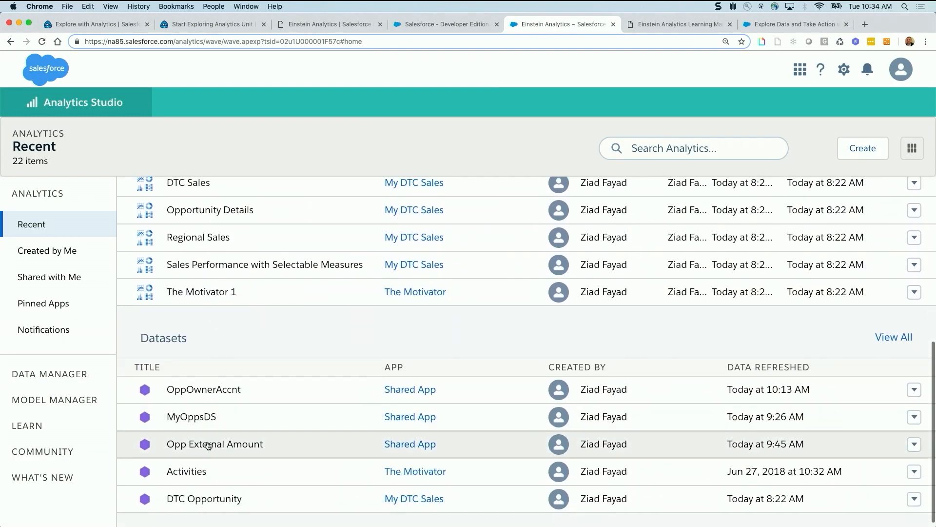
left_click(195, 396)
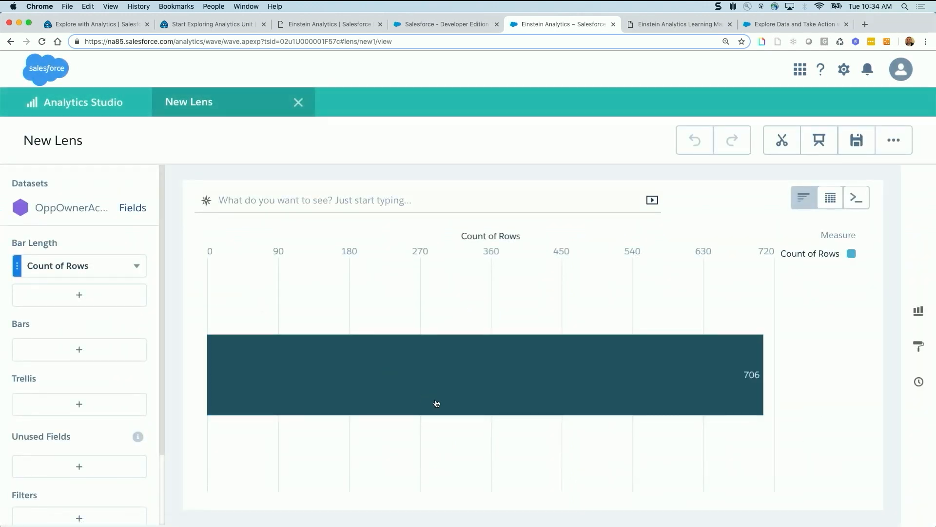
- Change the chart's bar length measure to Sum of Amount
left_click(63, 272)
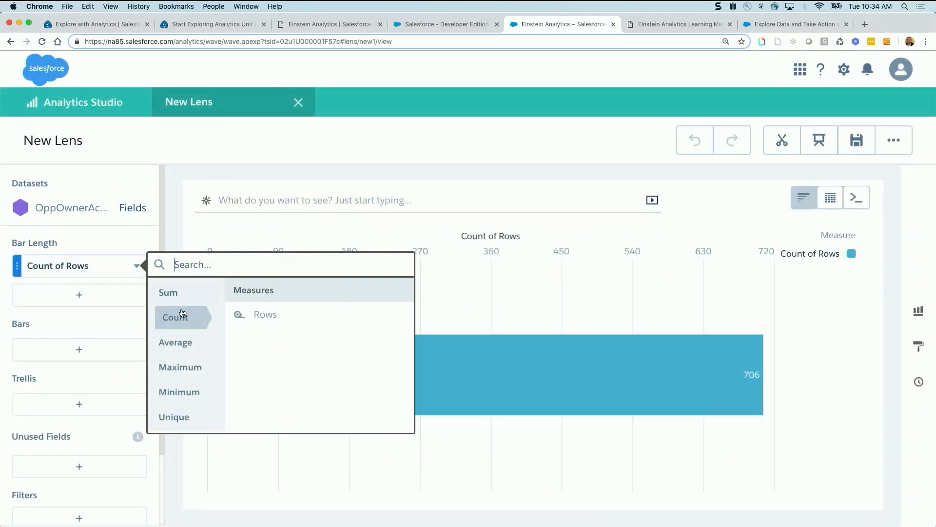
left_click(178, 298)
left_click(266, 314)
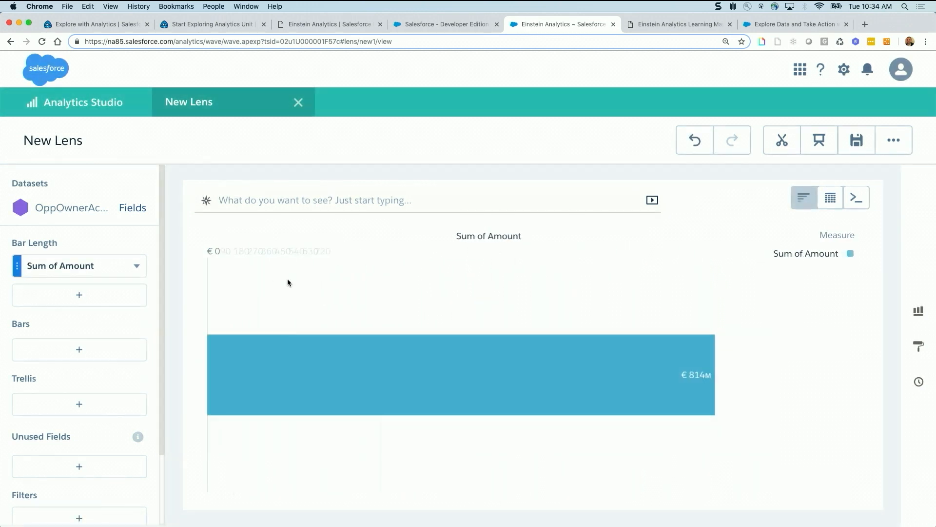
- Group the chart's bars by the Rep Name dimension
left_click(80, 351)
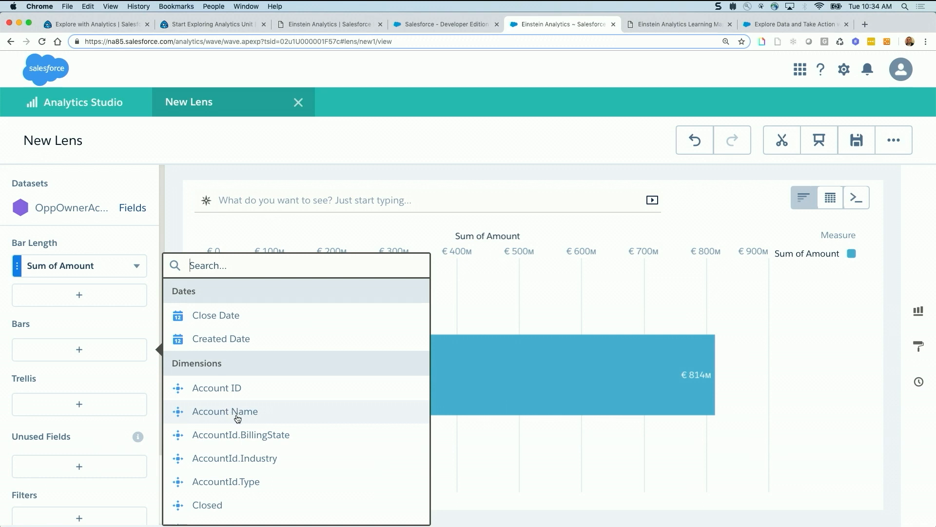
scroll(243, 464, "down", 3)
scroll(243, 465, "down", 2)
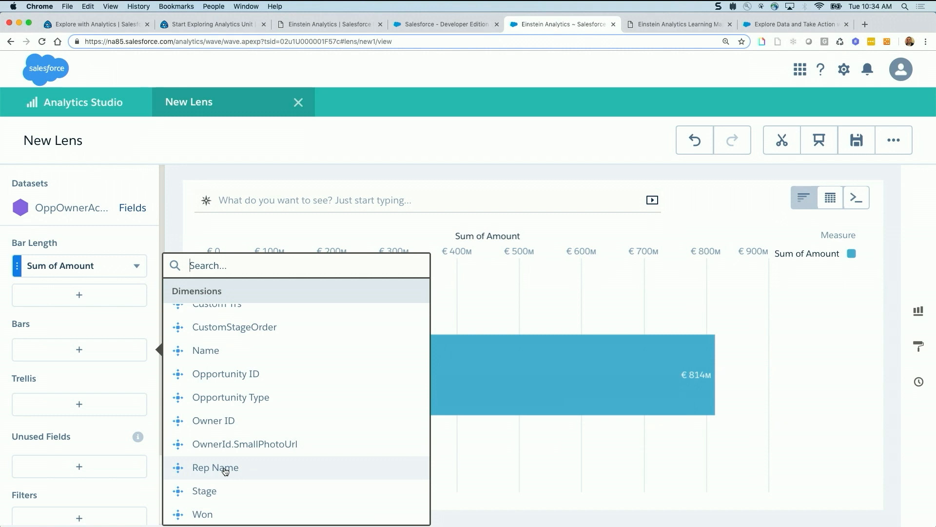
left_click(224, 468)
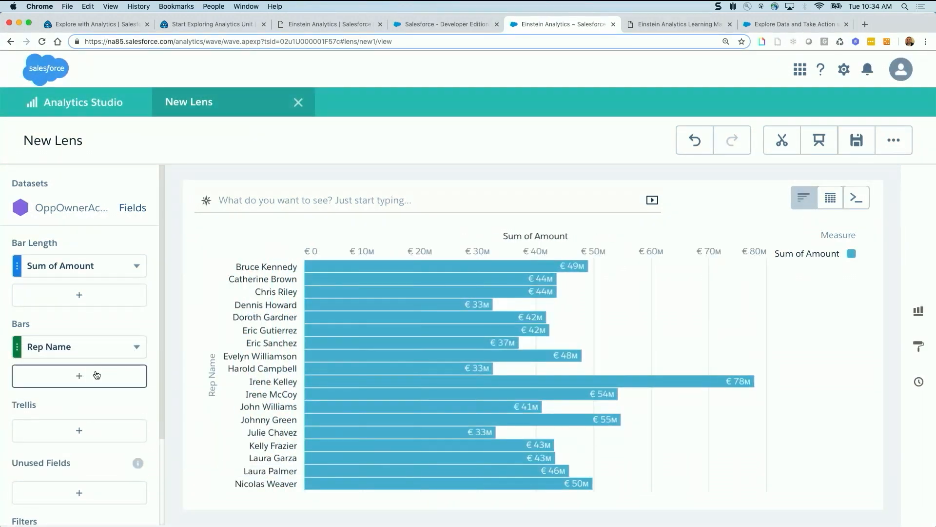
- Add Account Name as a second bar grouping and move it above Rep Name
left_click(78, 376)
left_click(204, 411)
left_click(138, 378)
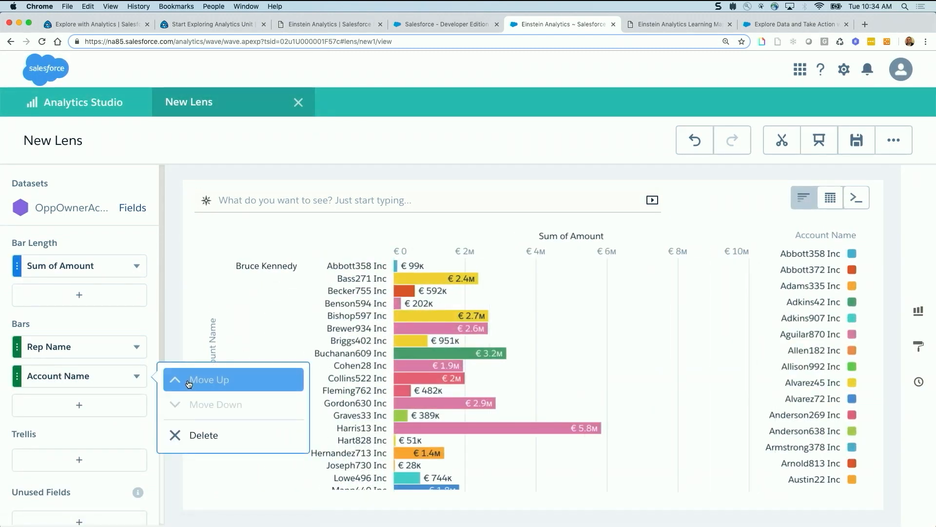
left_click(194, 383)
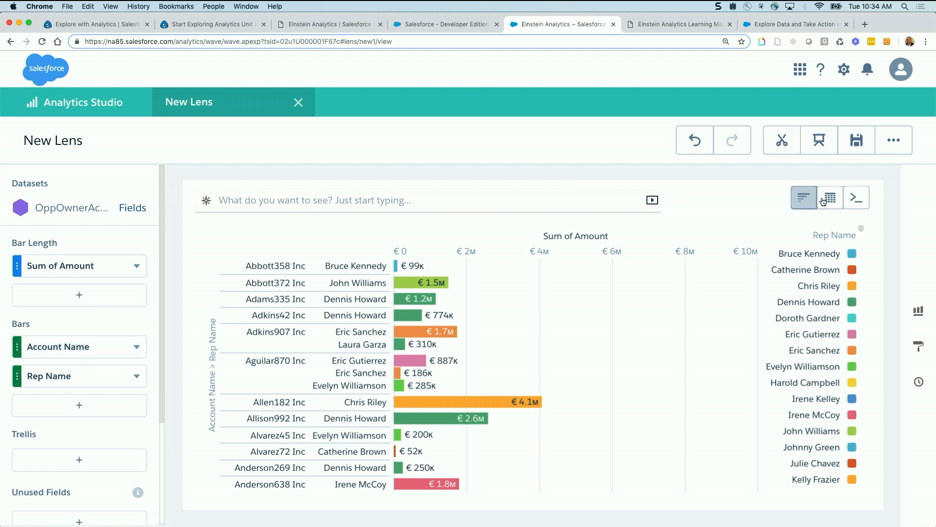
- Examine the lens's SAQL query, highlighting AccountId.Name in its group statement, and return to the chart view
left_click(855, 203)
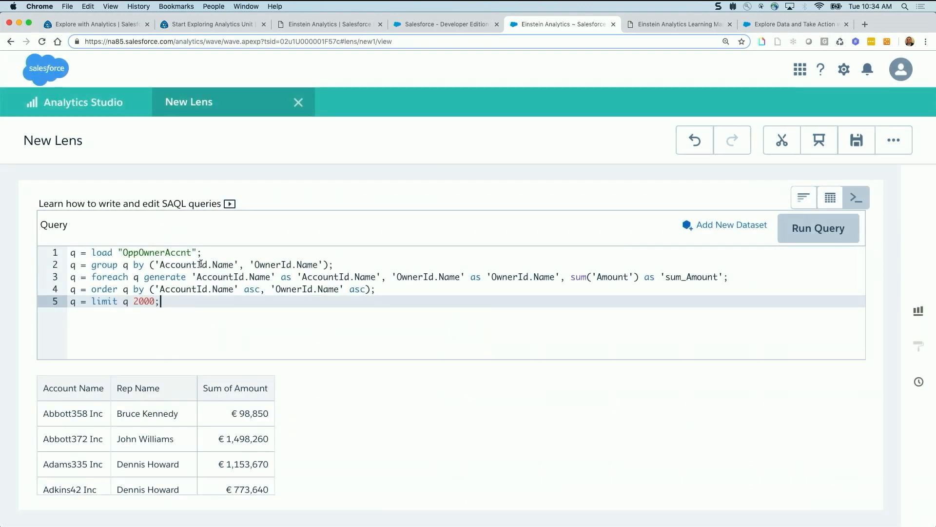
left_click_drag(159, 265, 231, 262)
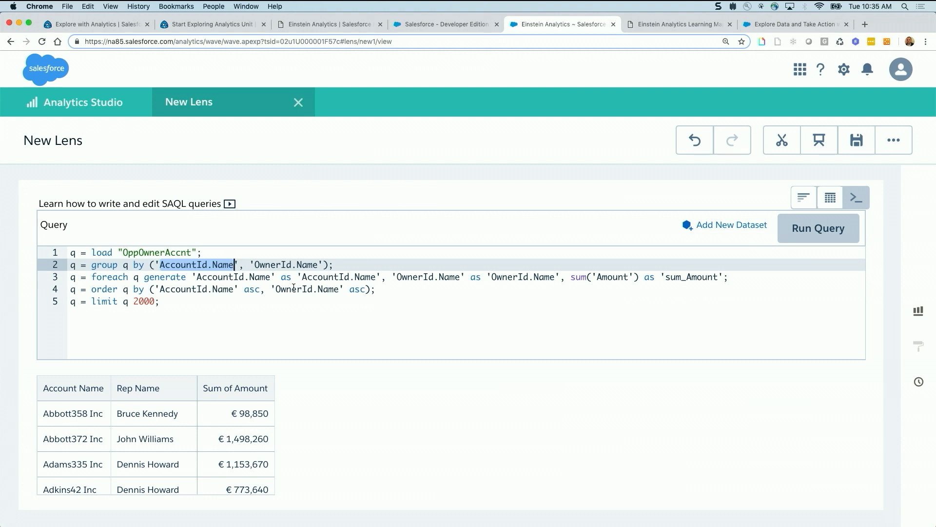
left_click(804, 197)
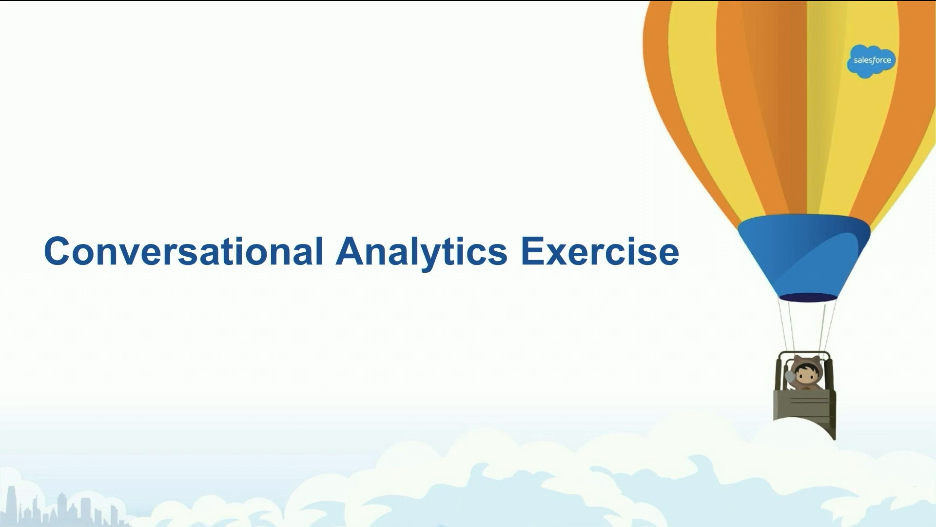
key("Right")
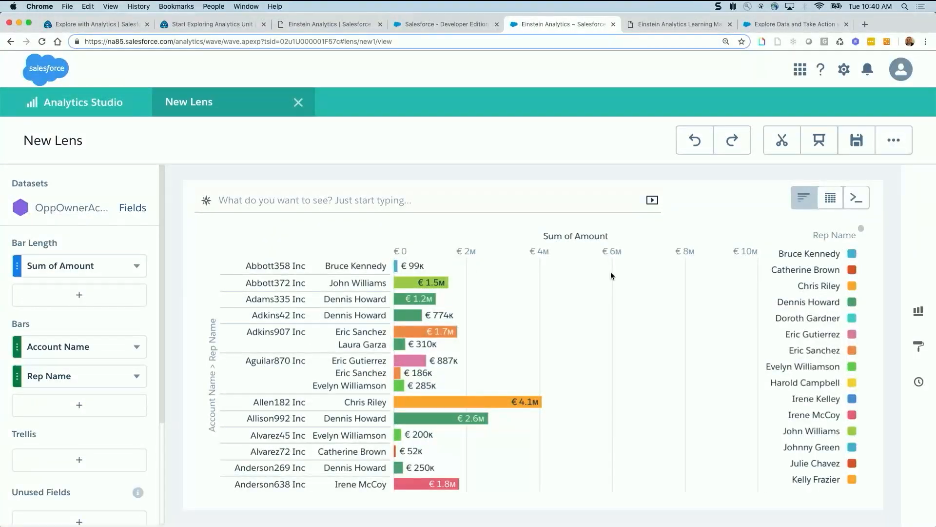
- Revert the lens to its Initial View from the history and close the history
left_click(919, 385)
scroll(804, 436, "down", 10)
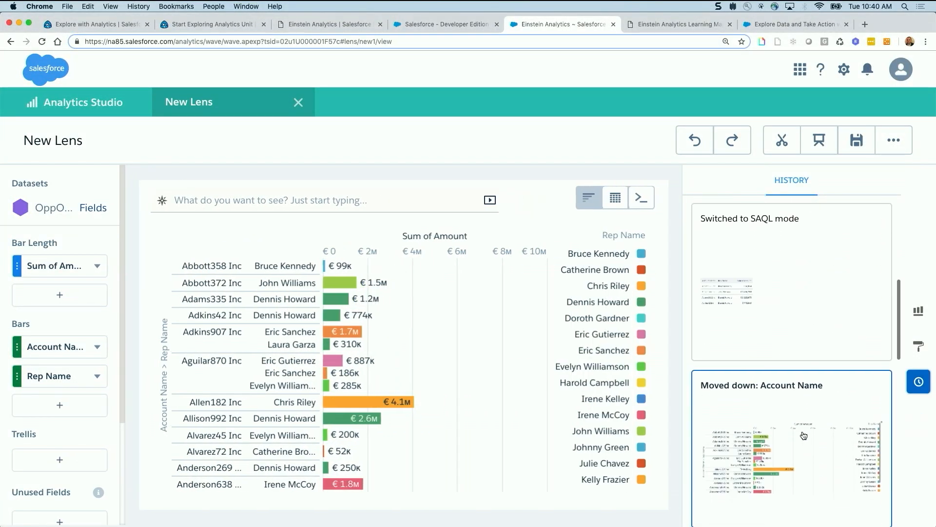
left_click(803, 434)
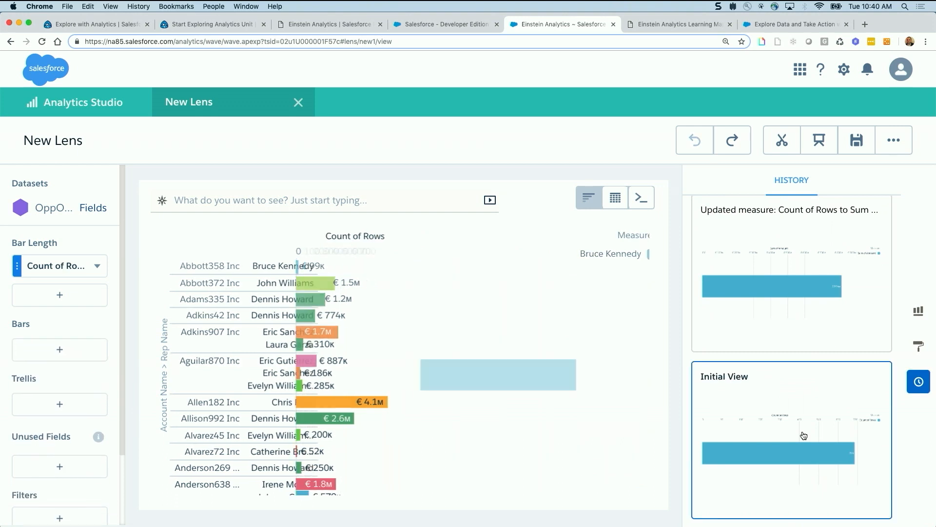
left_click(919, 382)
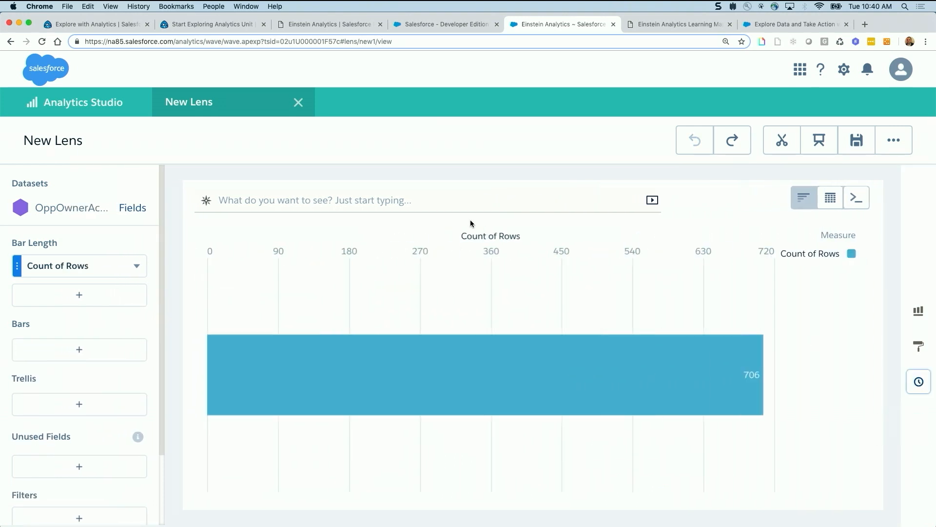
- Query the lens in natural language with "amount by industry" and run the suggestion "amount by accountid.industry"
left_click(421, 201)
type("amount")
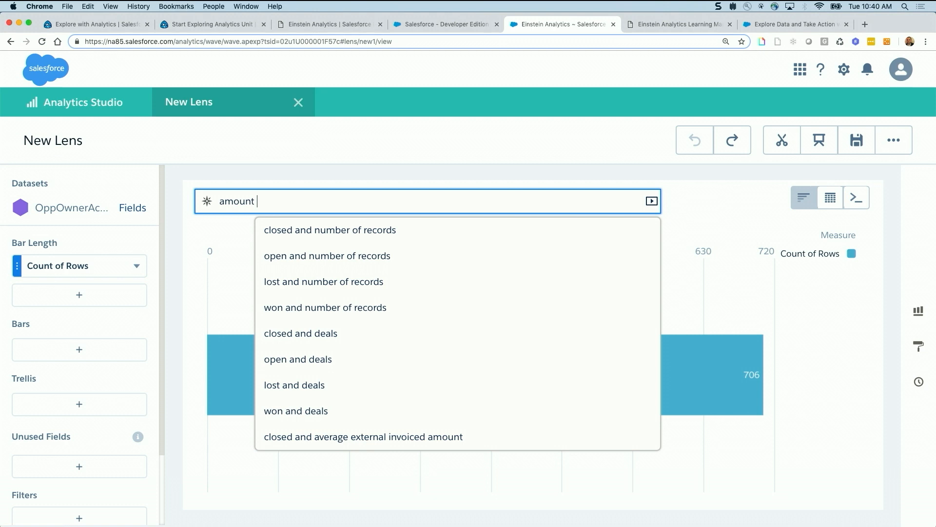
type("by industry")
left_click(397, 259)
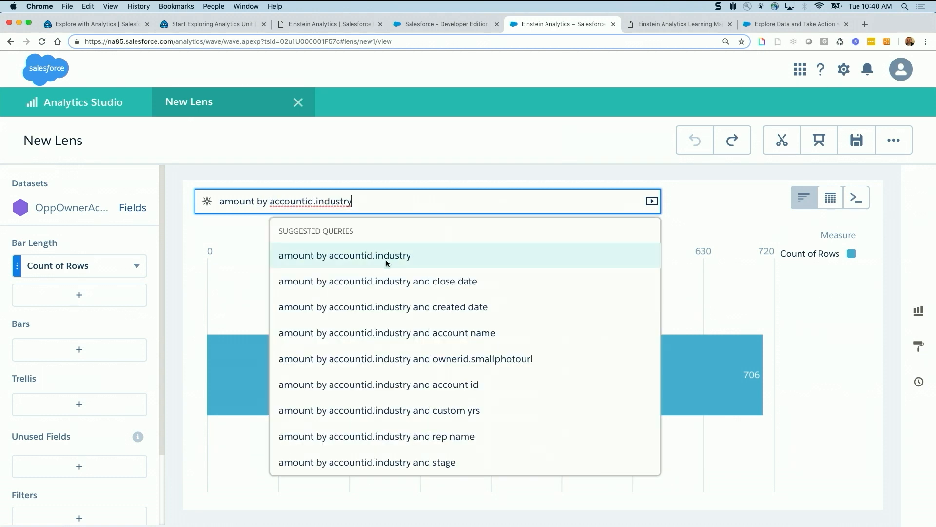
left_click(358, 256)
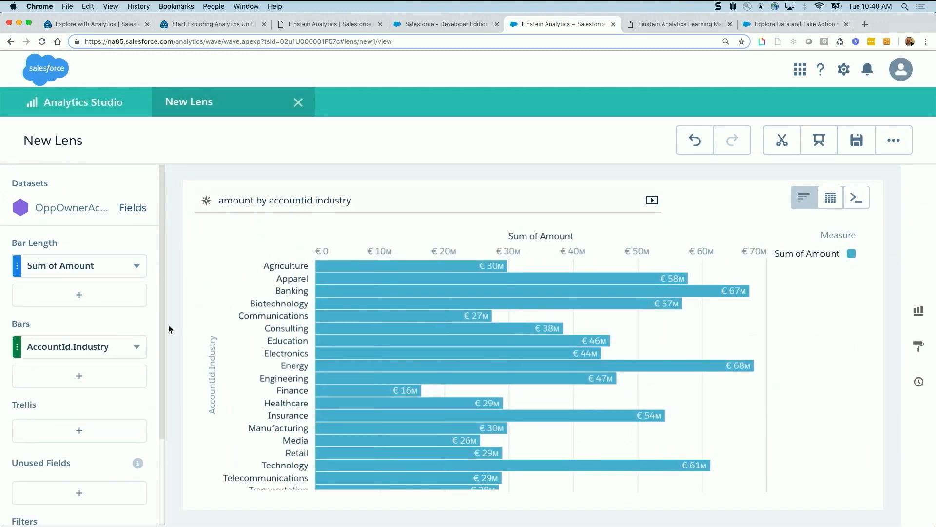
- Extend the natural-language query with "and type" and run the suggestion "amount by accountid.industry and accountid.type"
left_click(360, 200)
type("an")
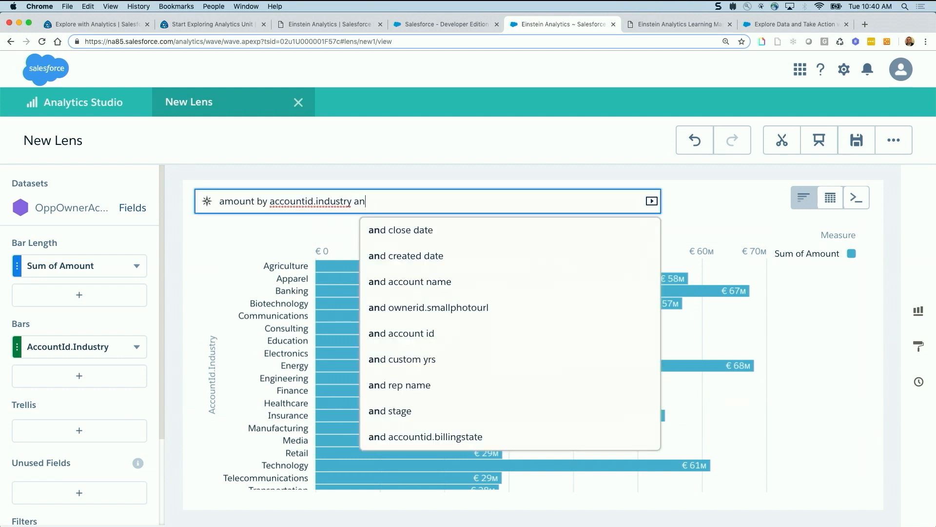
type("d type")
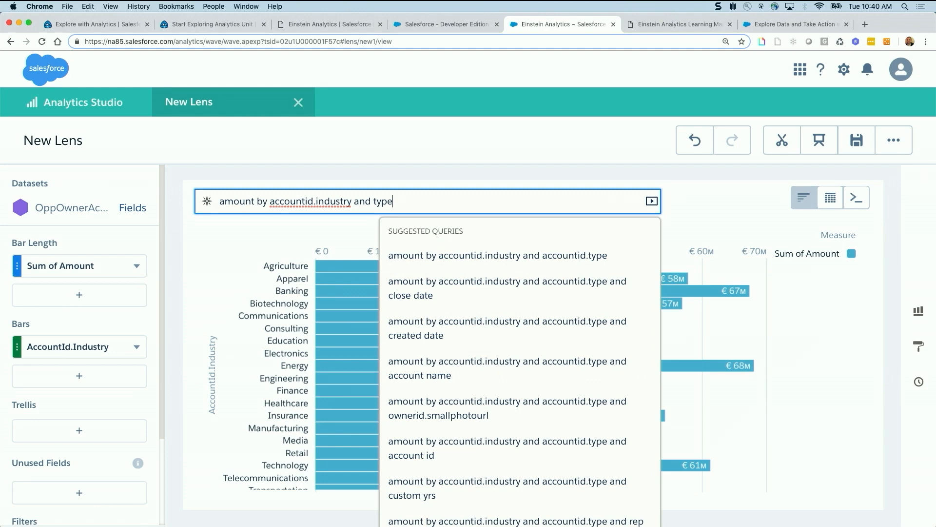
left_click(450, 254)
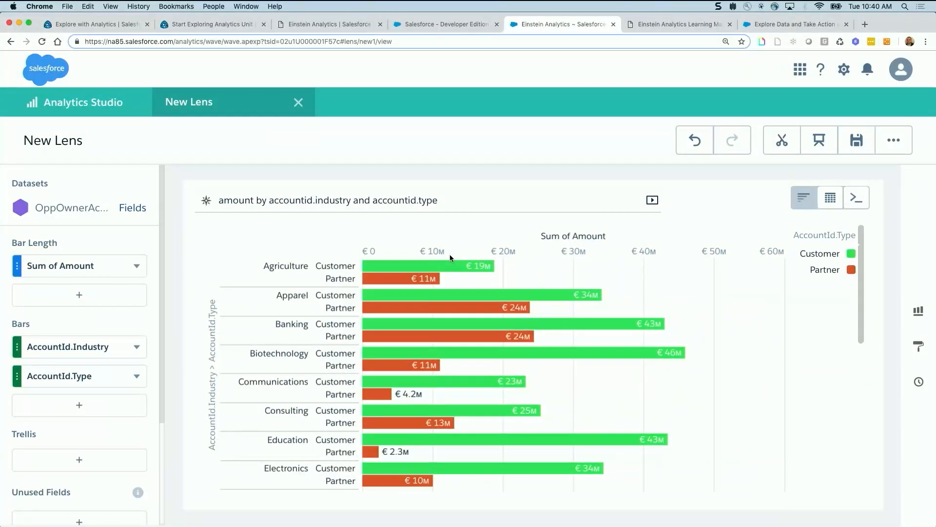
mouse_move(432, 268)
left_click(657, 205)
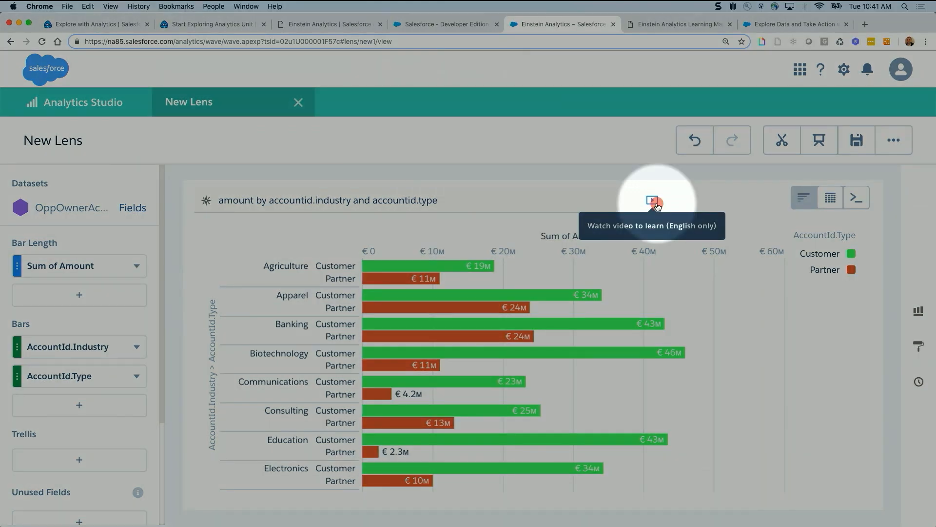